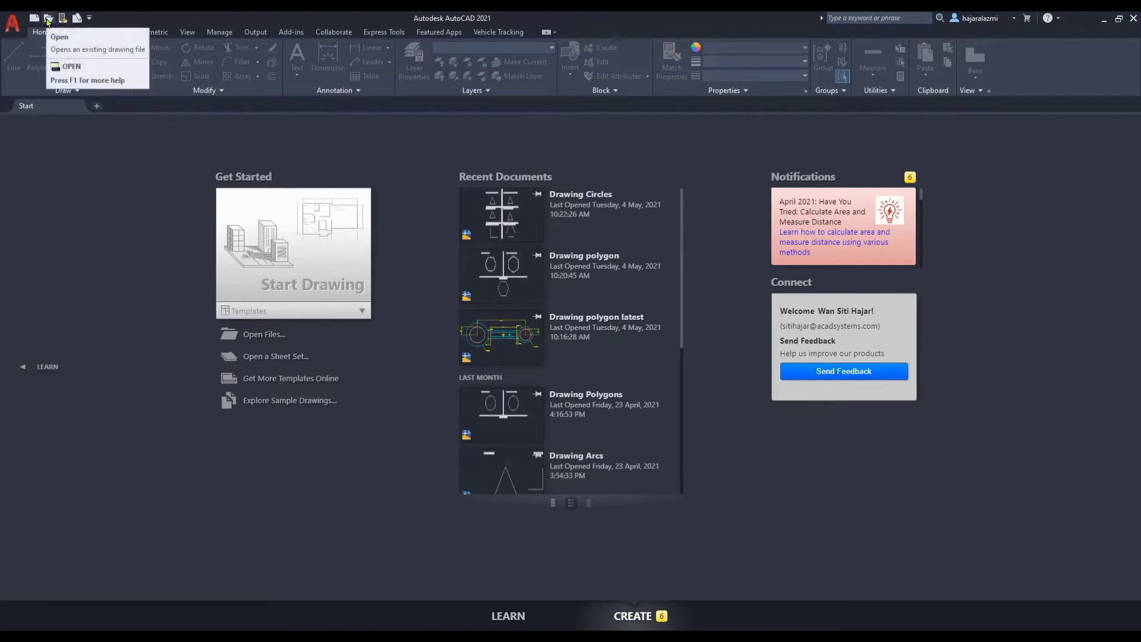
Open the existing drawing file Drawing Circles from the circles, arcs, and polygon folder
click(47, 19)
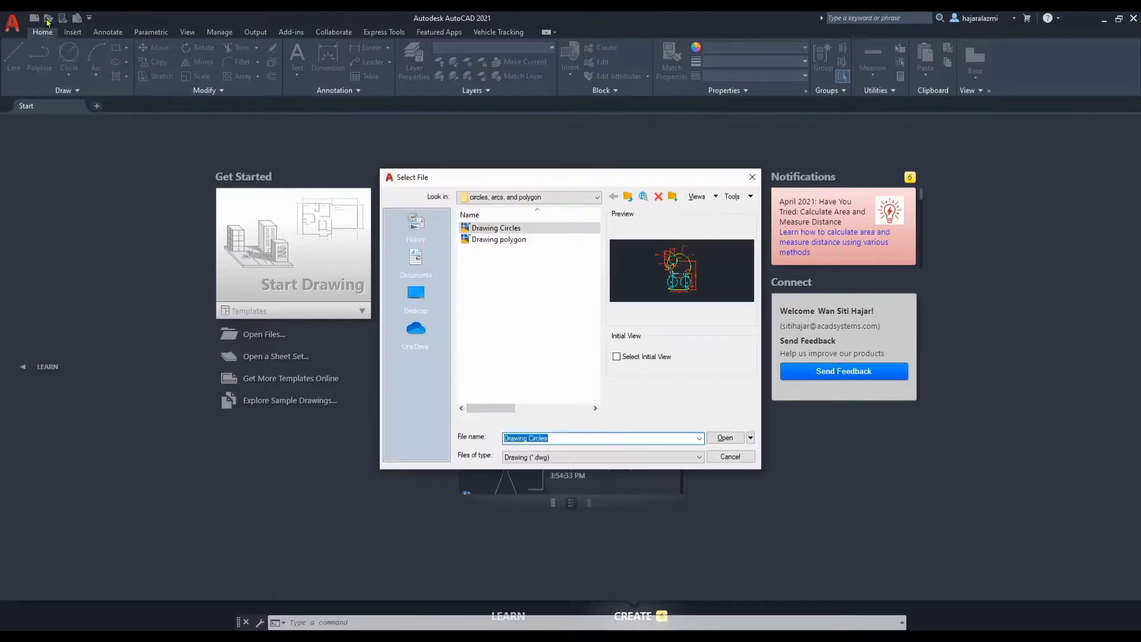
click(528, 230)
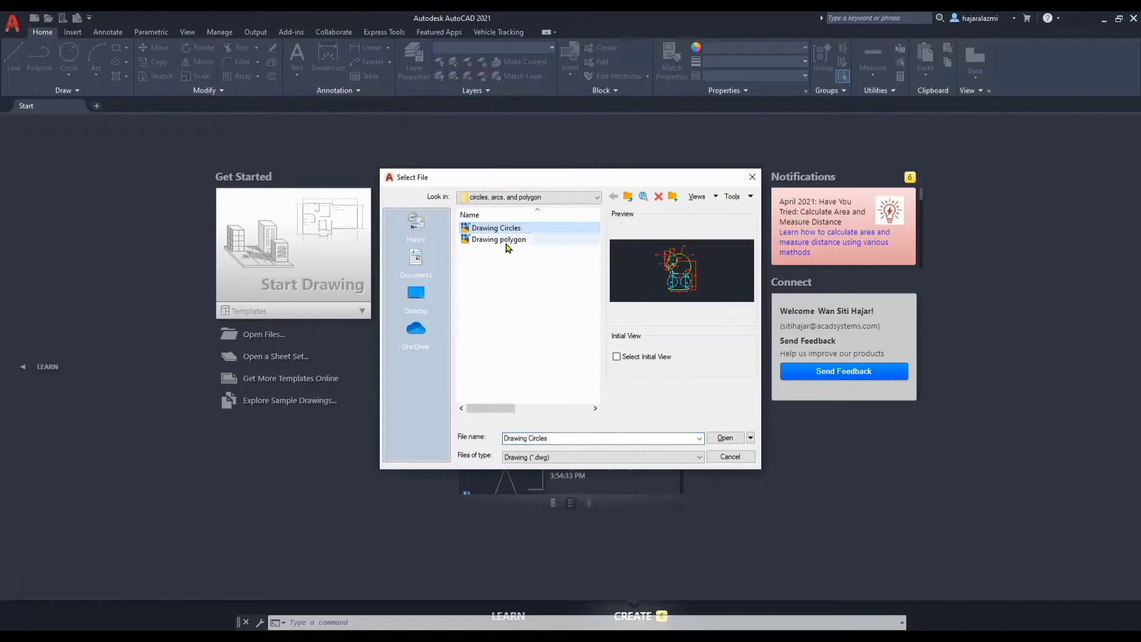
click(742, 439)
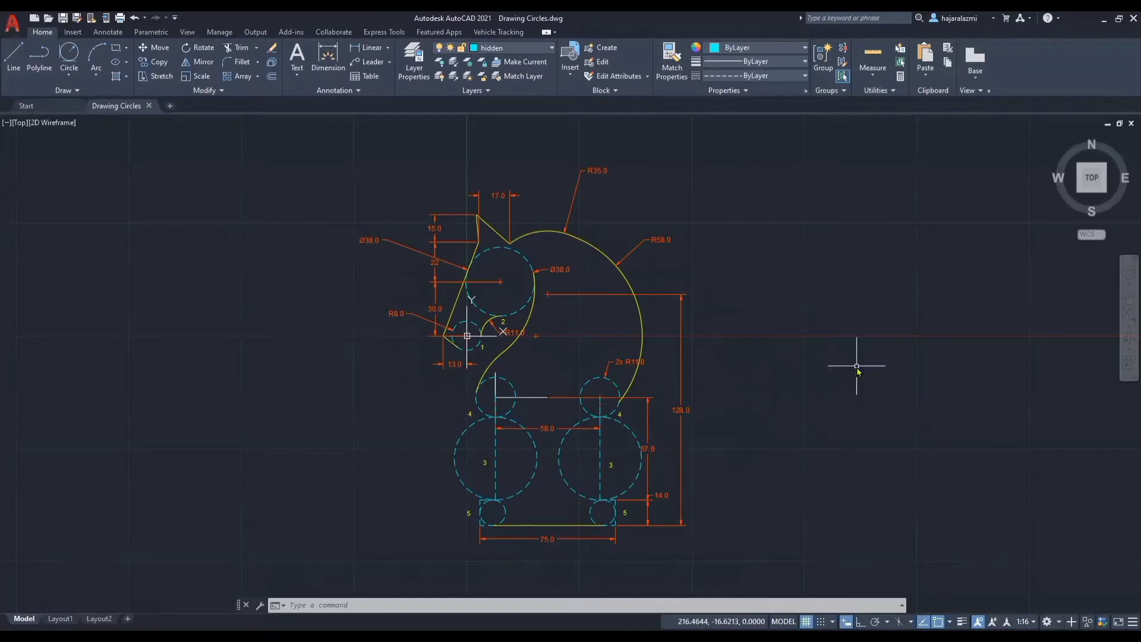
Draw a trial circle by centre and radius in the empty space beside the figure and undo it
text(c)
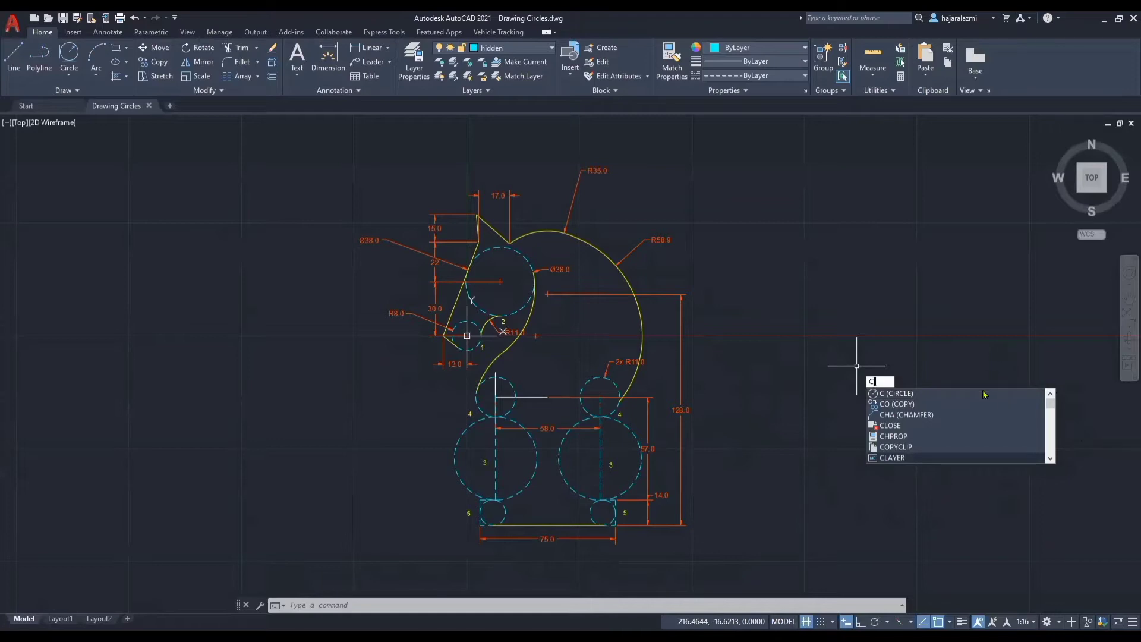
key(Return)
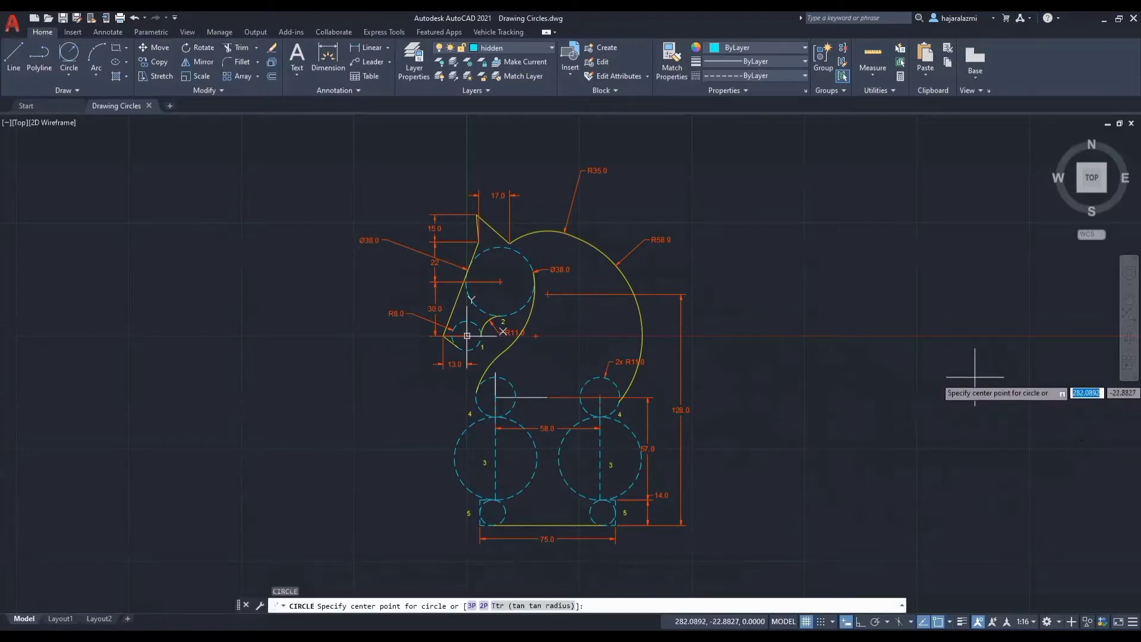
click(802, 258)
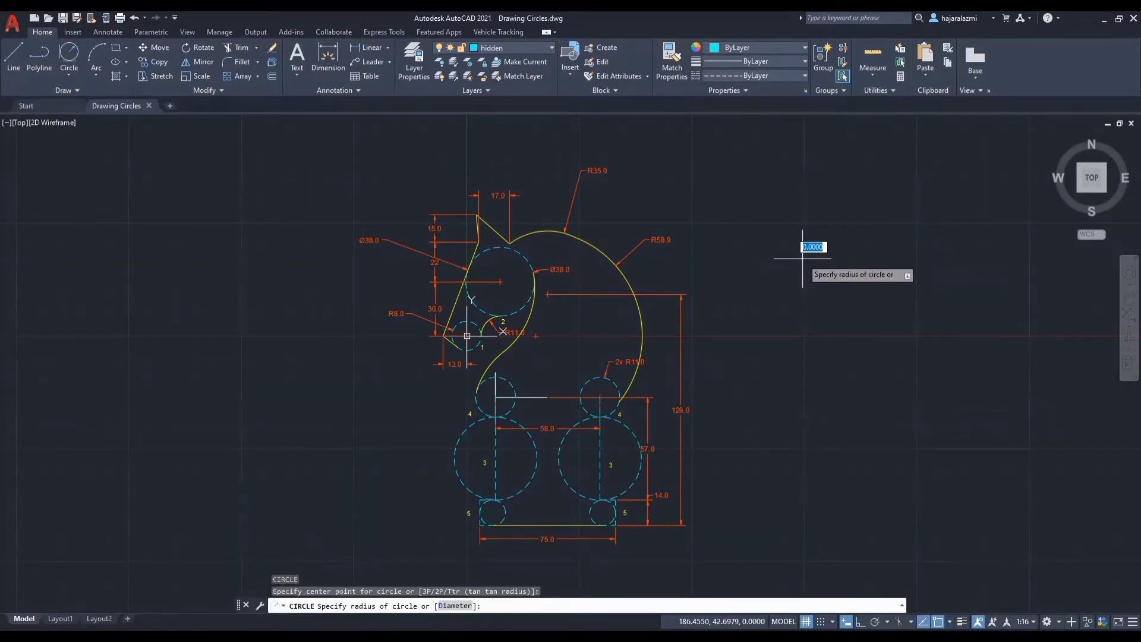
click(816, 317)
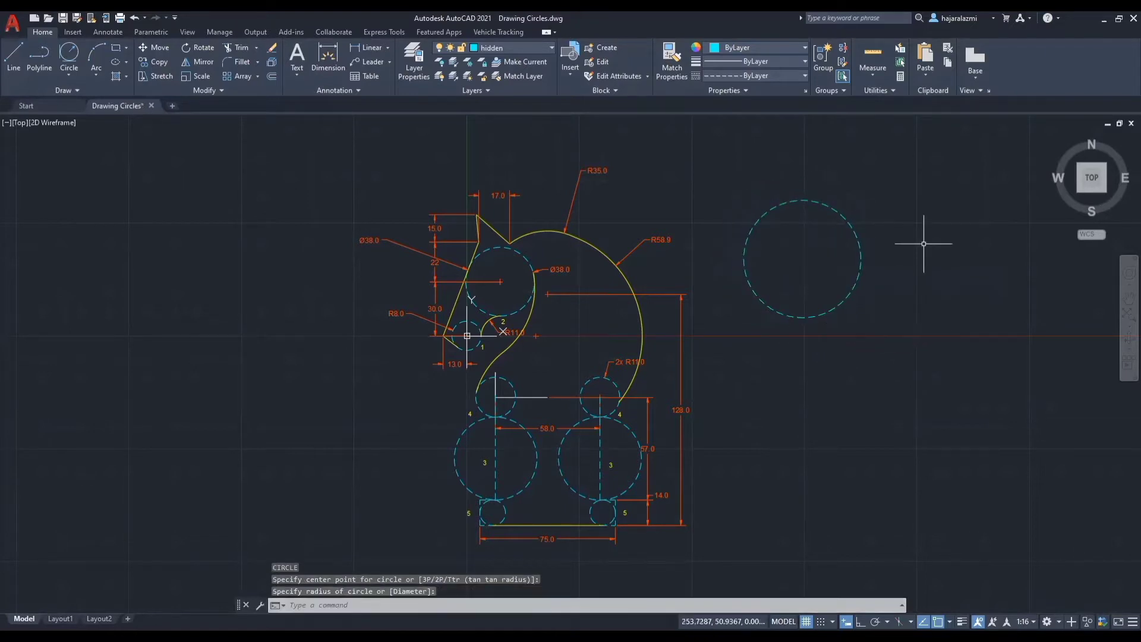
key(ctrl+z)
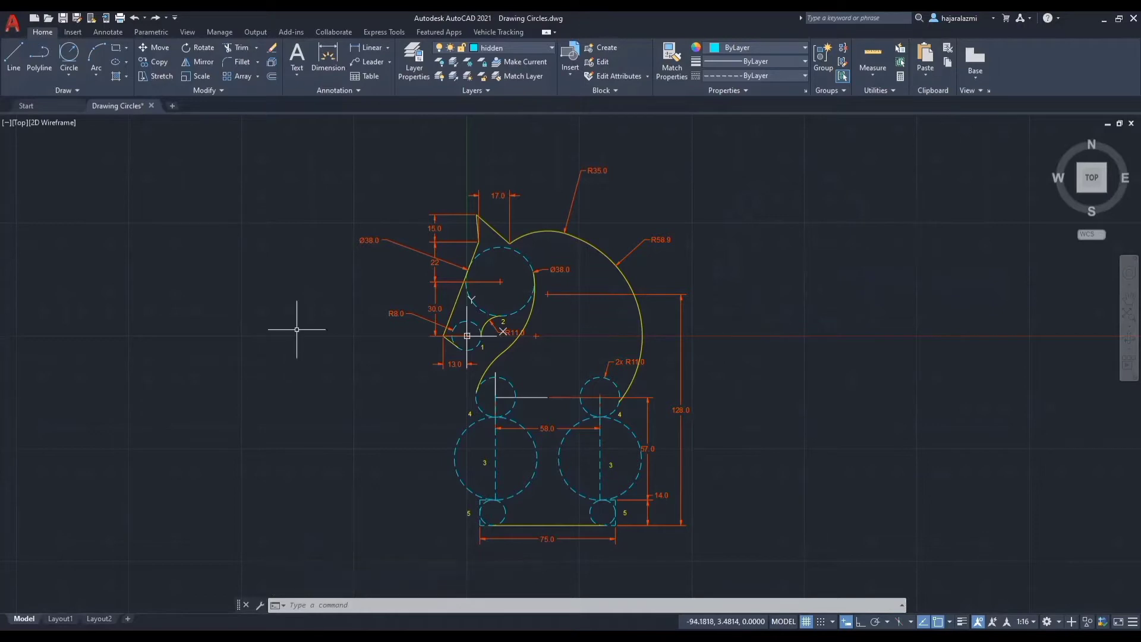
Draw a centre-radius circle with radius 8 over dashed circle 1, centred on the origin
click(64, 72)
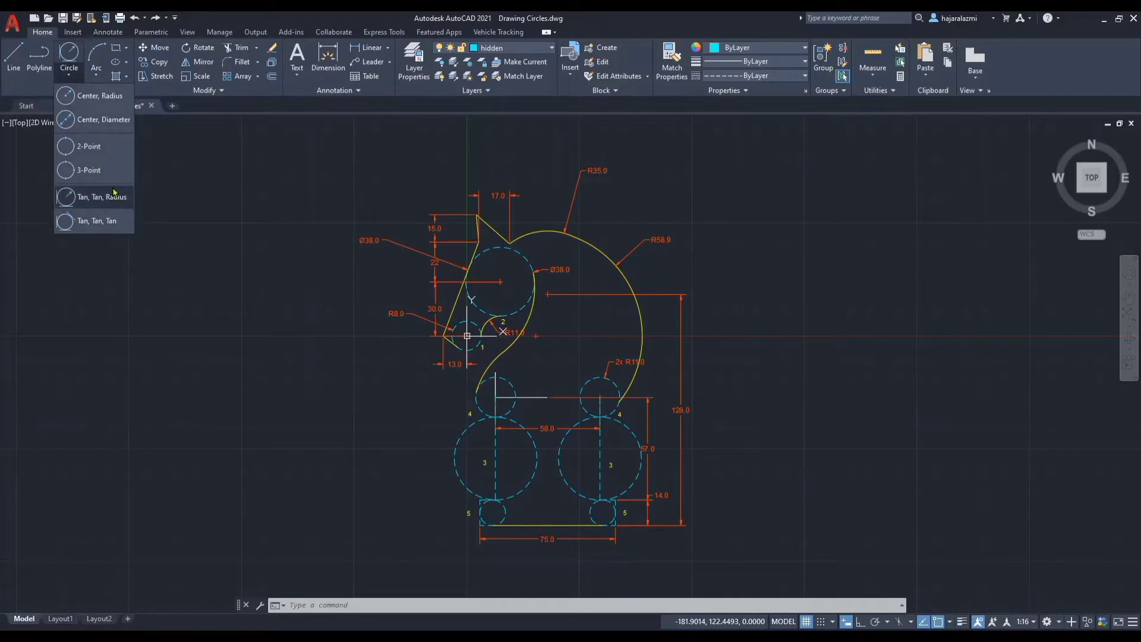
click(119, 101)
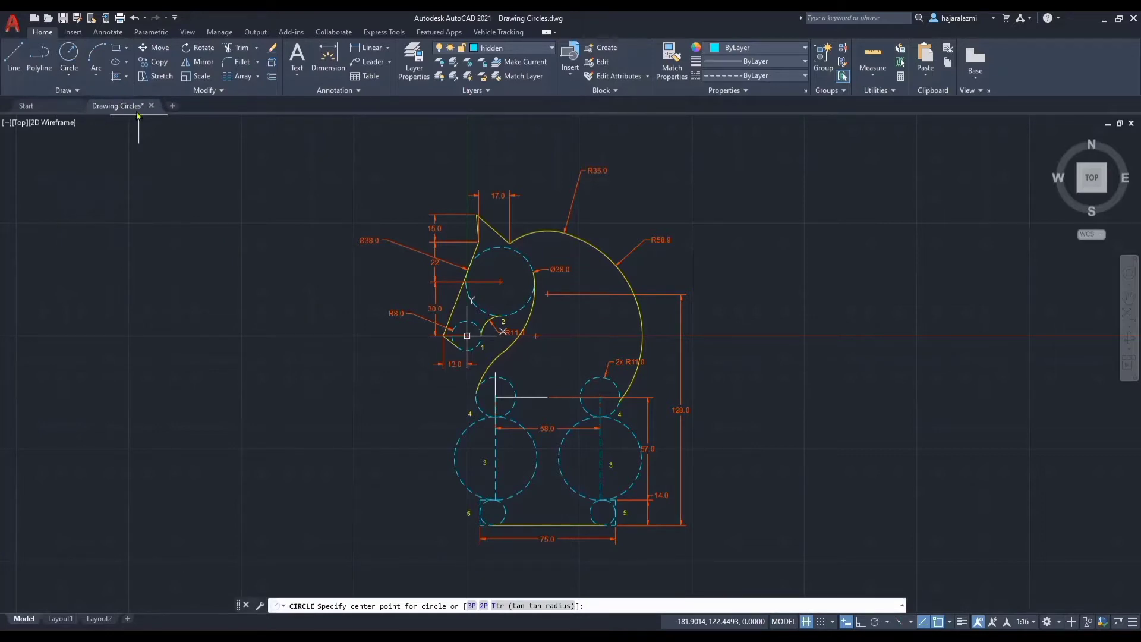
scroll(467, 337, up, 4)
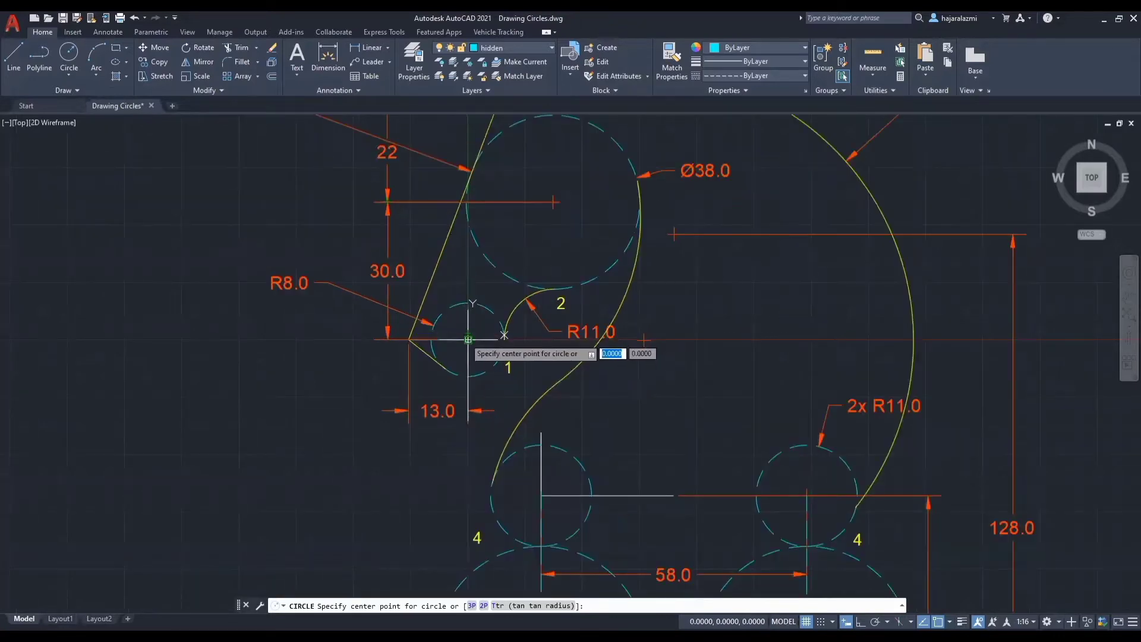
scroll(468, 338, up, 4)
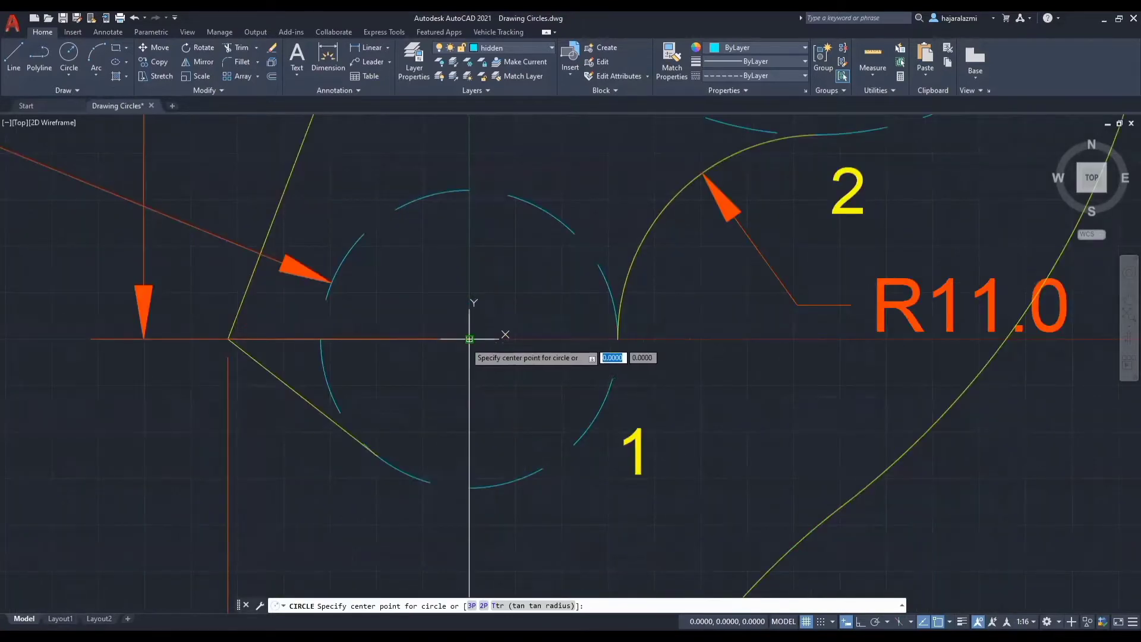
scroll(472, 333, down, 4)
scroll(473, 337, down, 4)
click(472, 336)
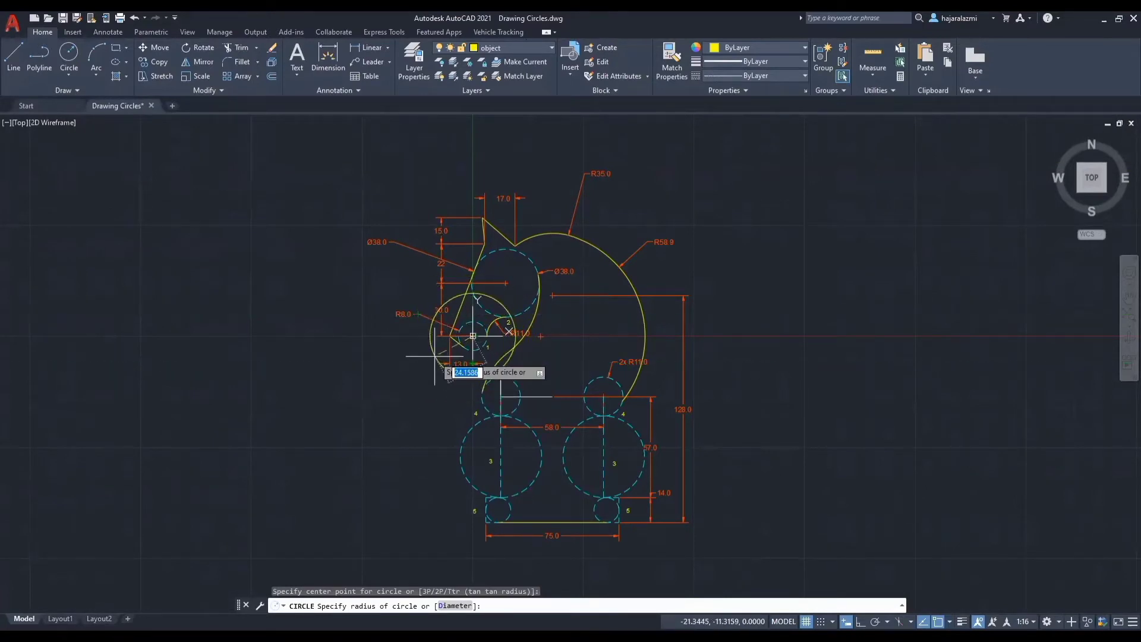
text(8)
key(Return)
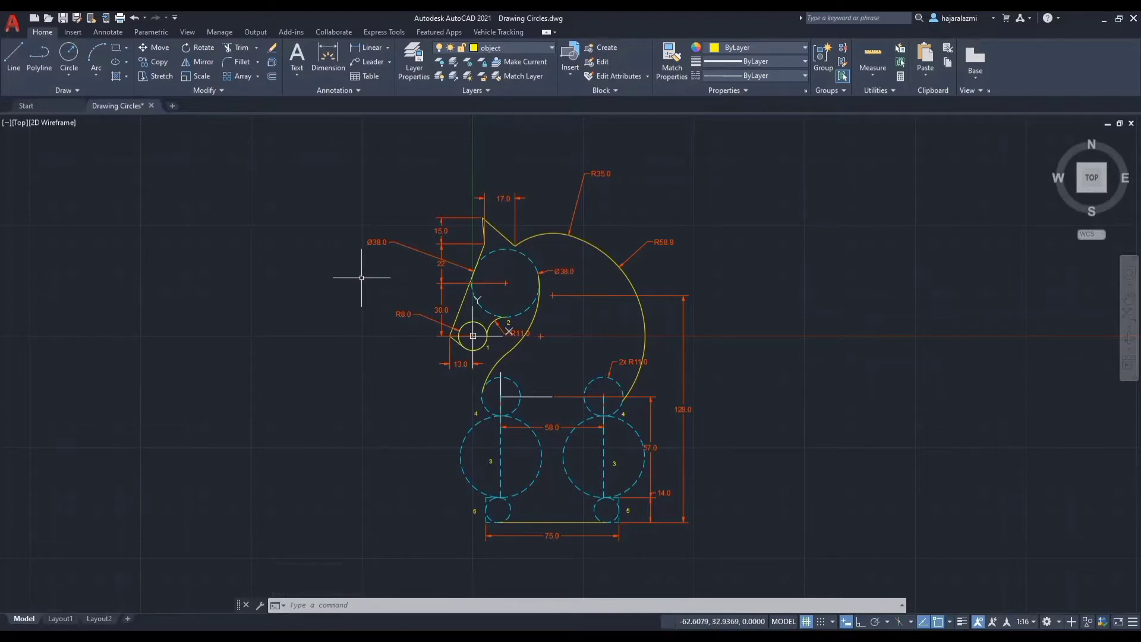
Draw a centre-diameter circle with diameter 38 over dashed circle 2, using that circle's centre
click(69, 74)
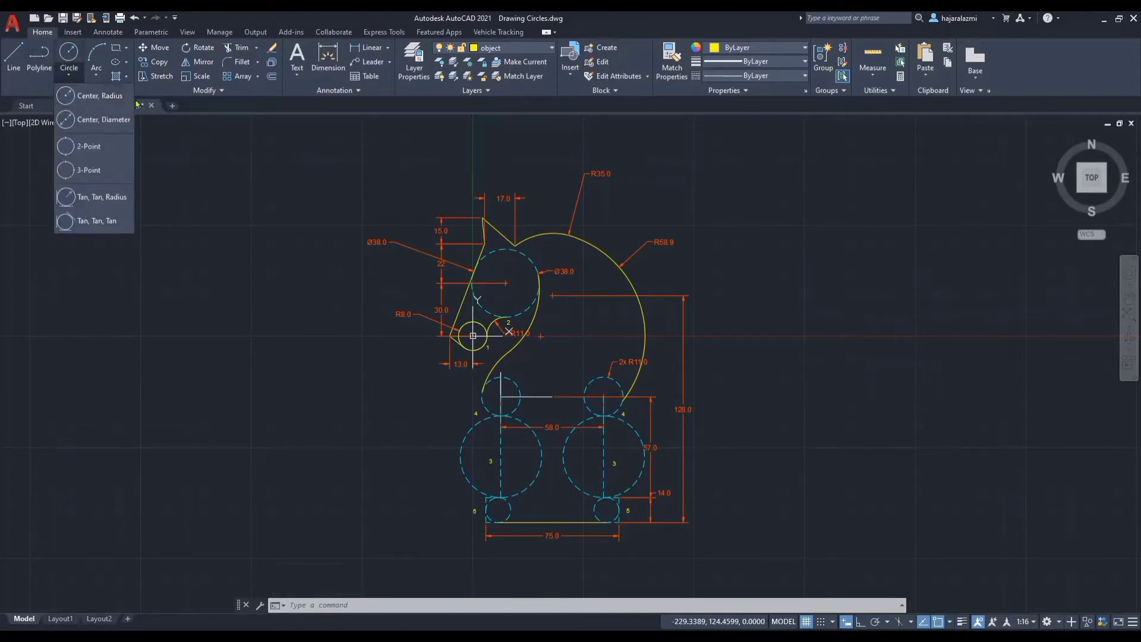
click(119, 131)
scroll(508, 284, up, 2)
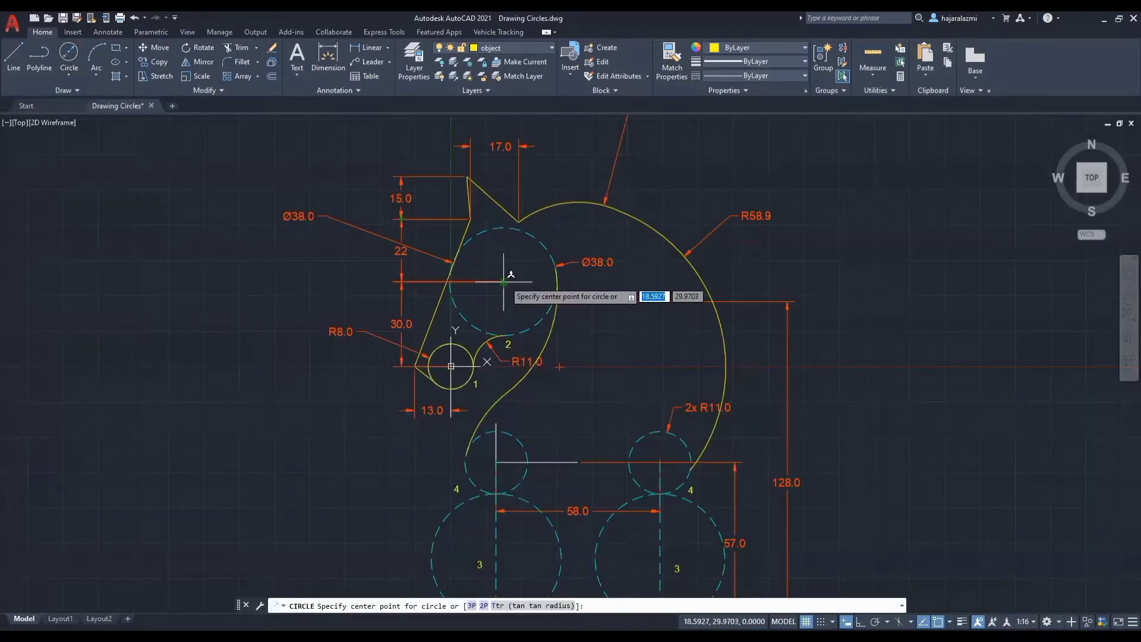
click(504, 281)
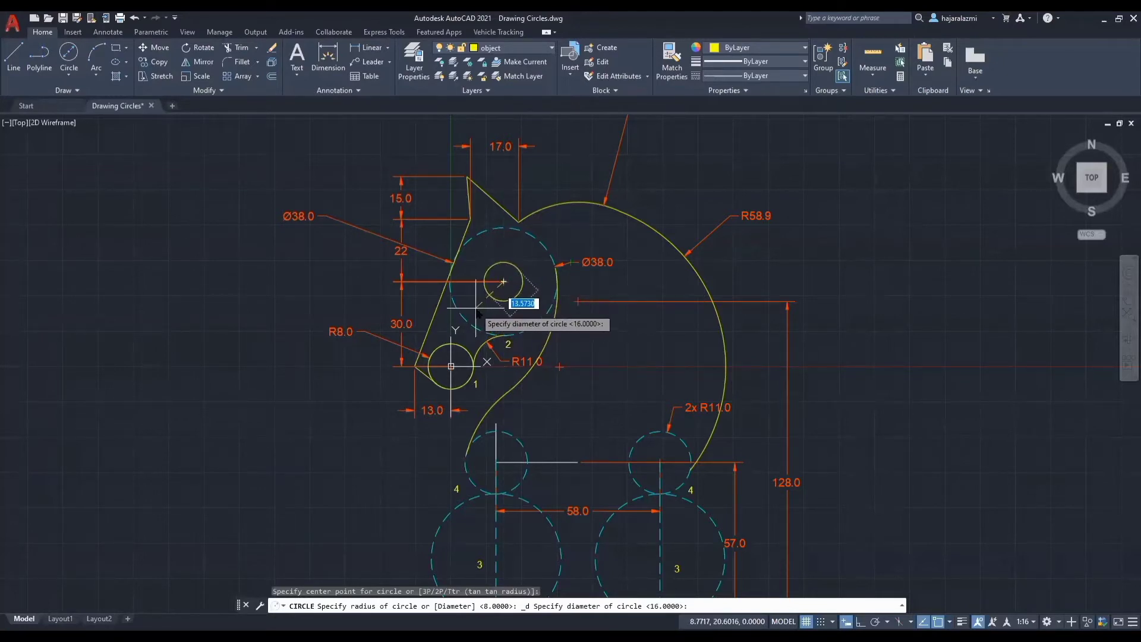
text(38)
key(Return)
scroll(477, 312, down, 2)
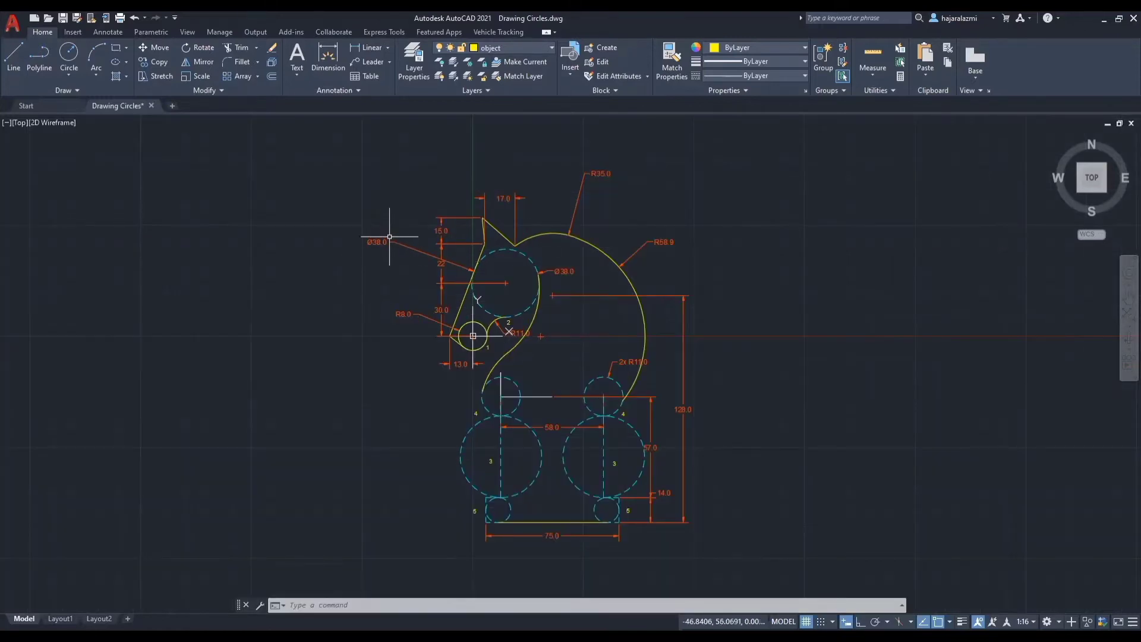
scroll(510, 284, up, 2)
key(Return)
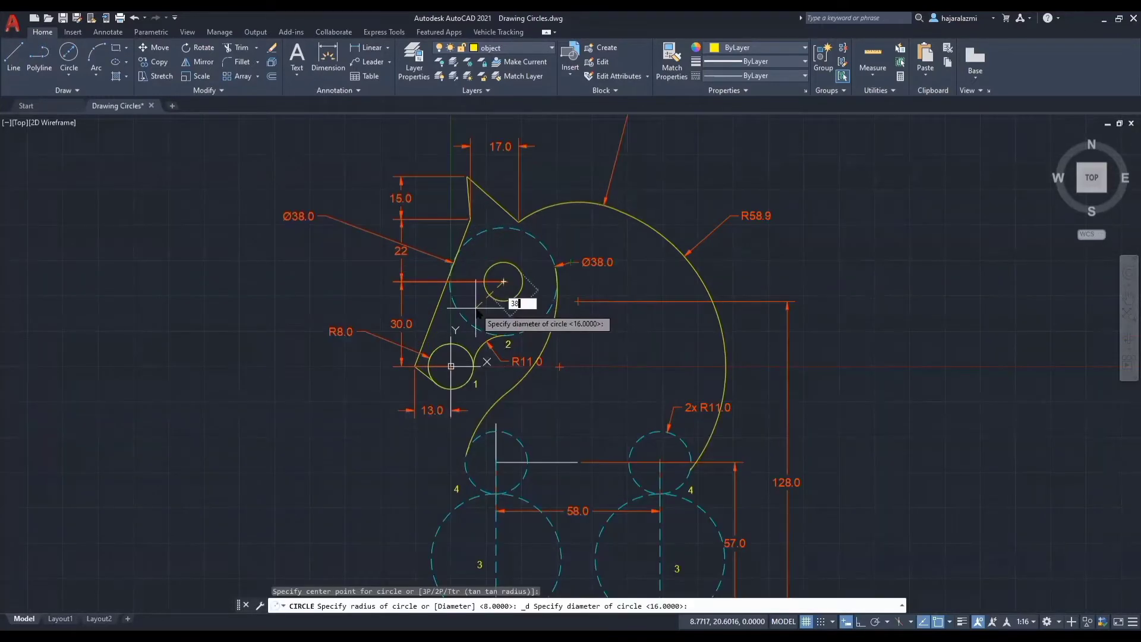
key(Escape)
Draw a Tan, Tan, Tan circle at the left mark 5, tangent to the dashed outline's upper, left and lower lines
scroll(611, 382, down, 2)
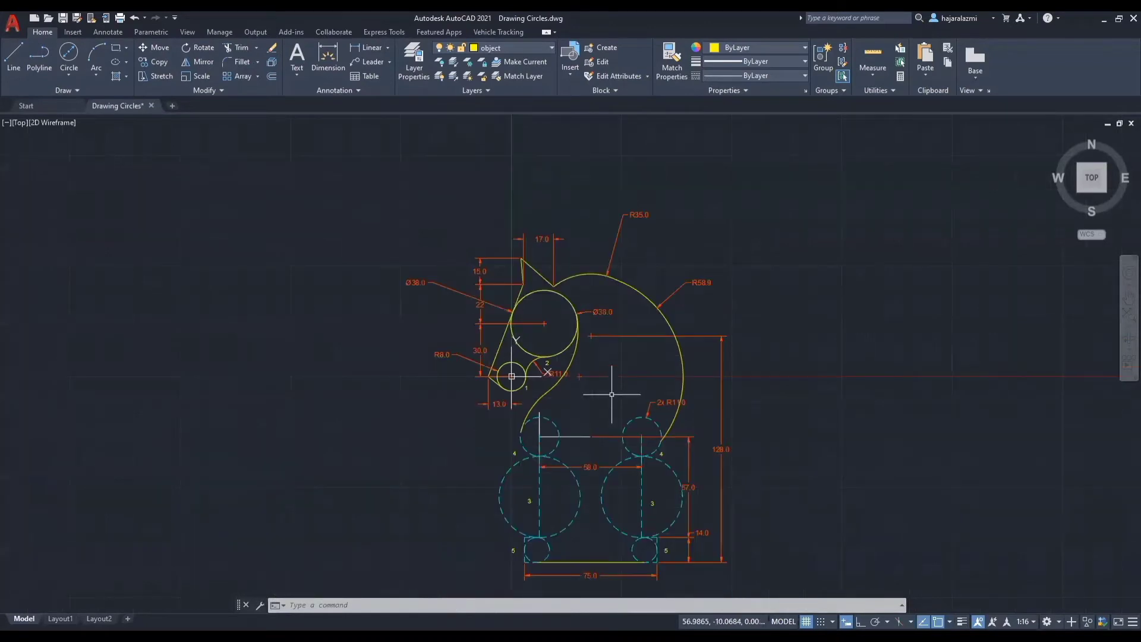
mouse_move(611, 383)
middle_down()
mouse_move(565, 279)
mouse_move(543, 324)
middle_up()
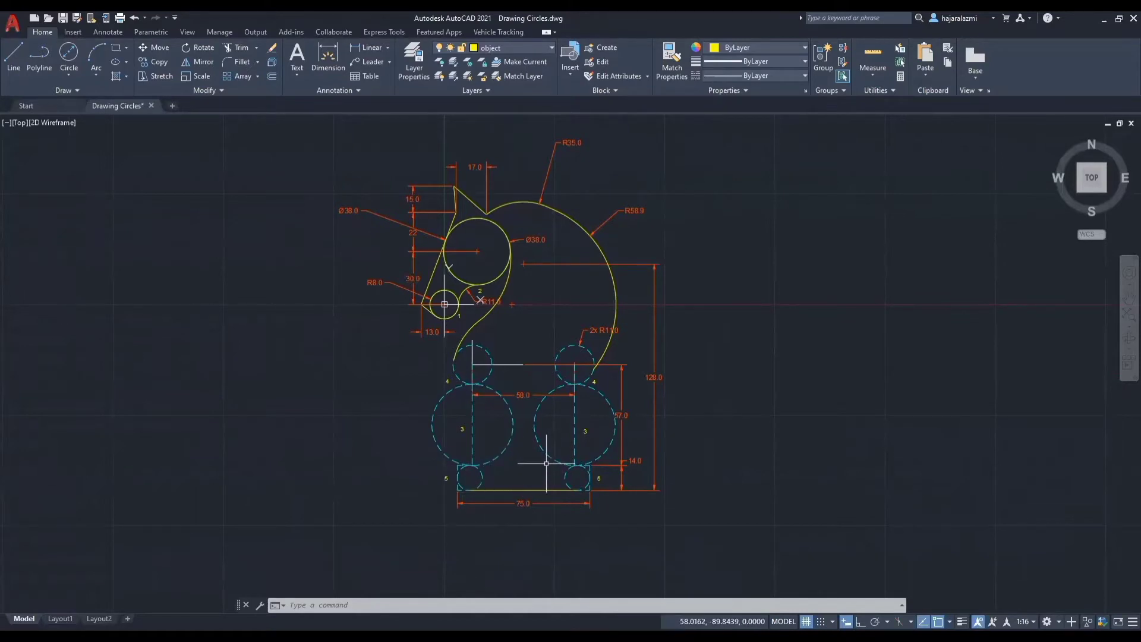
click(66, 73)
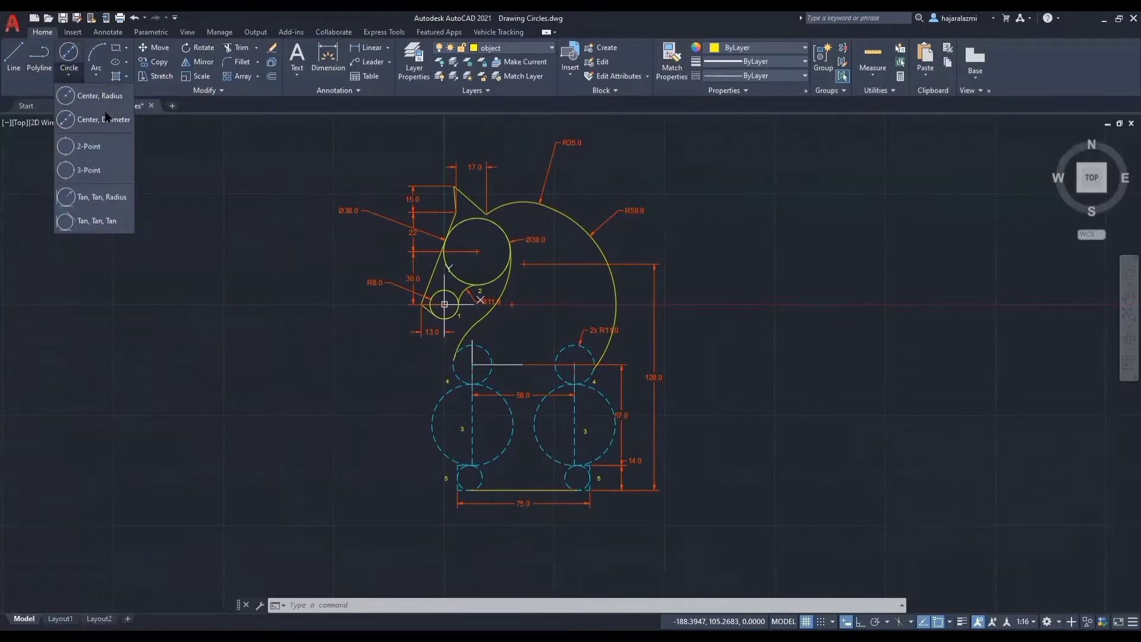
click(98, 220)
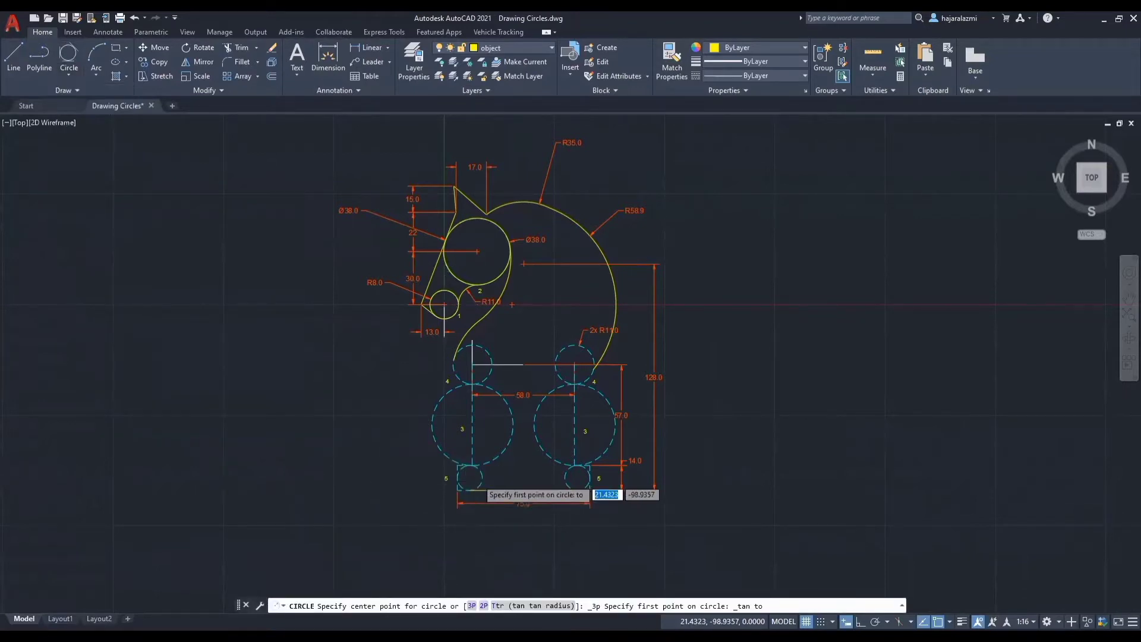
scroll(479, 479, up, 3)
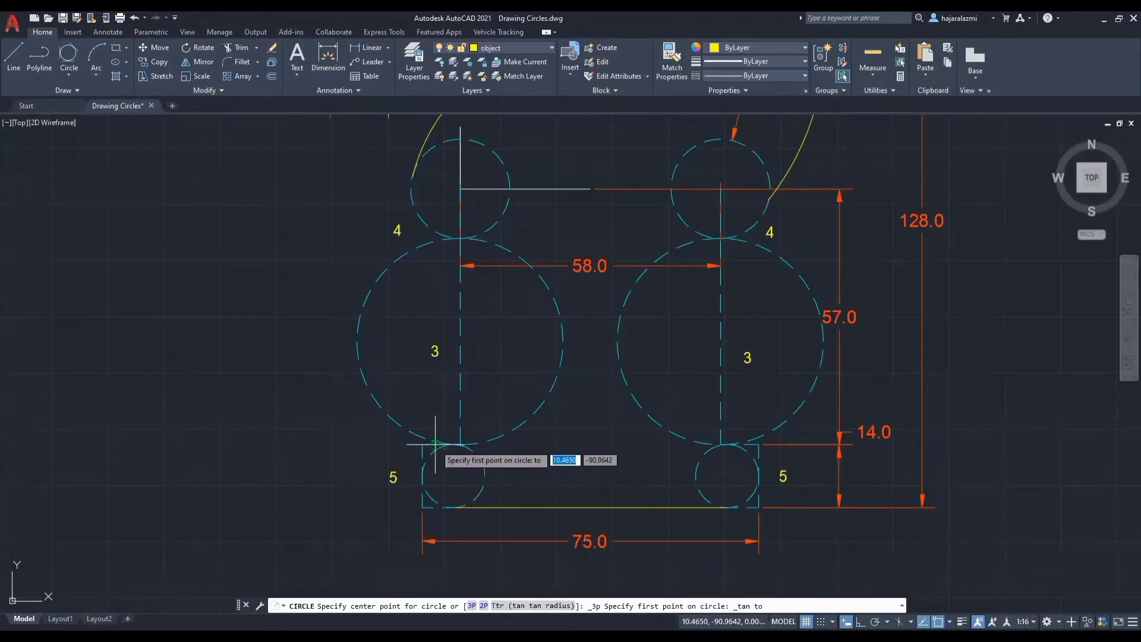
click(471, 443)
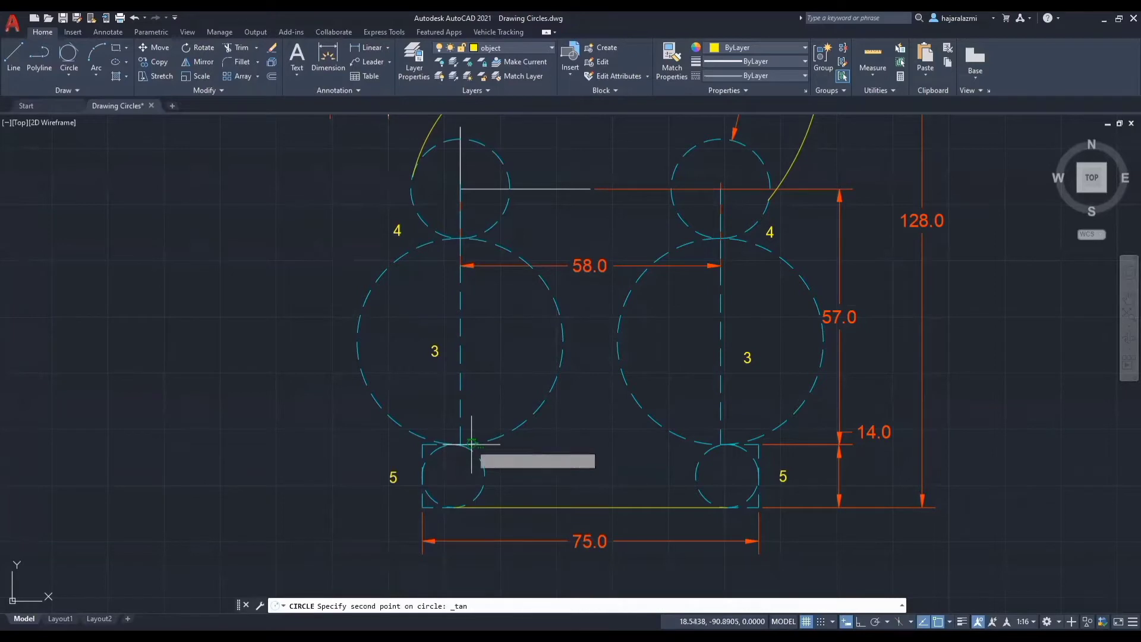
click(423, 453)
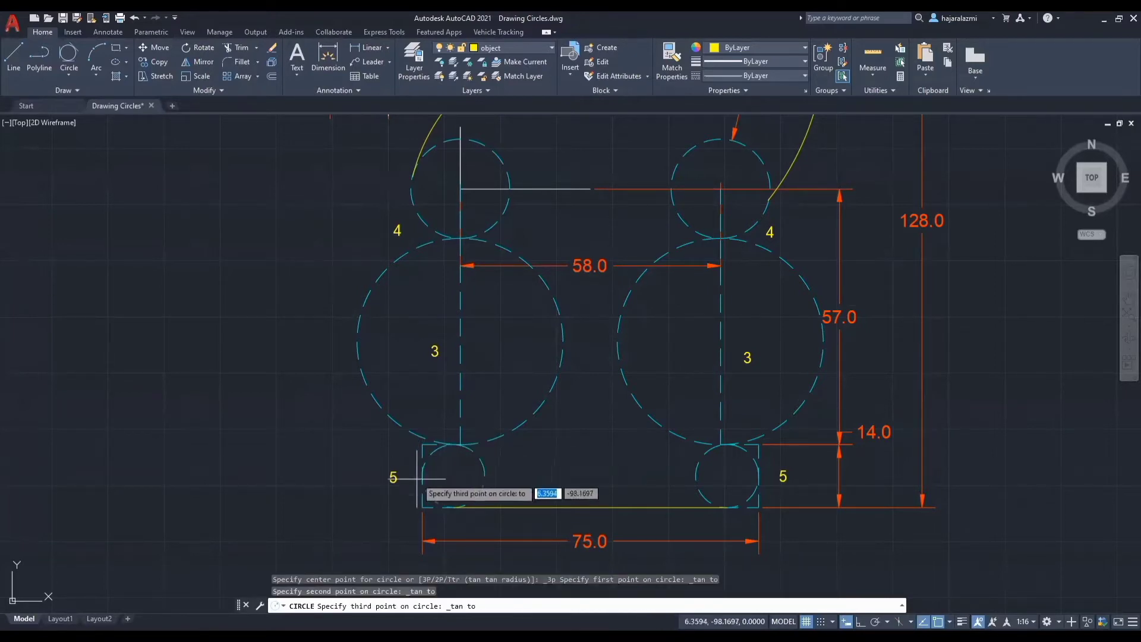
click(433, 509)
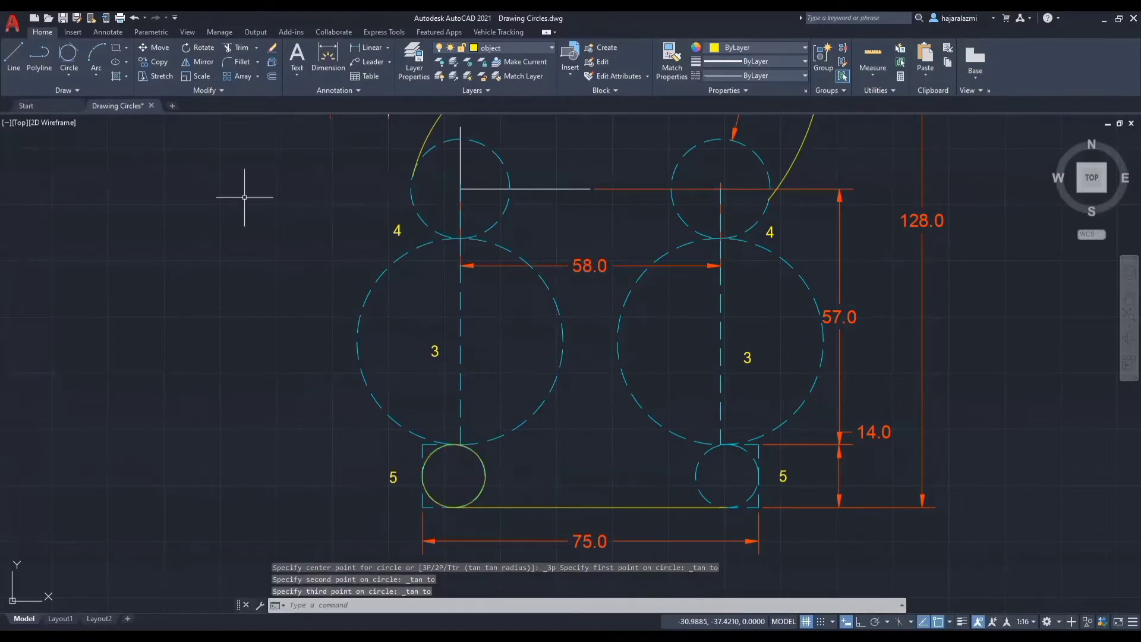
Draw another Tan, Tan, Tan circle at the right mark 5, tangent to the dashed outline's upper, right and lower lines
click(69, 60)
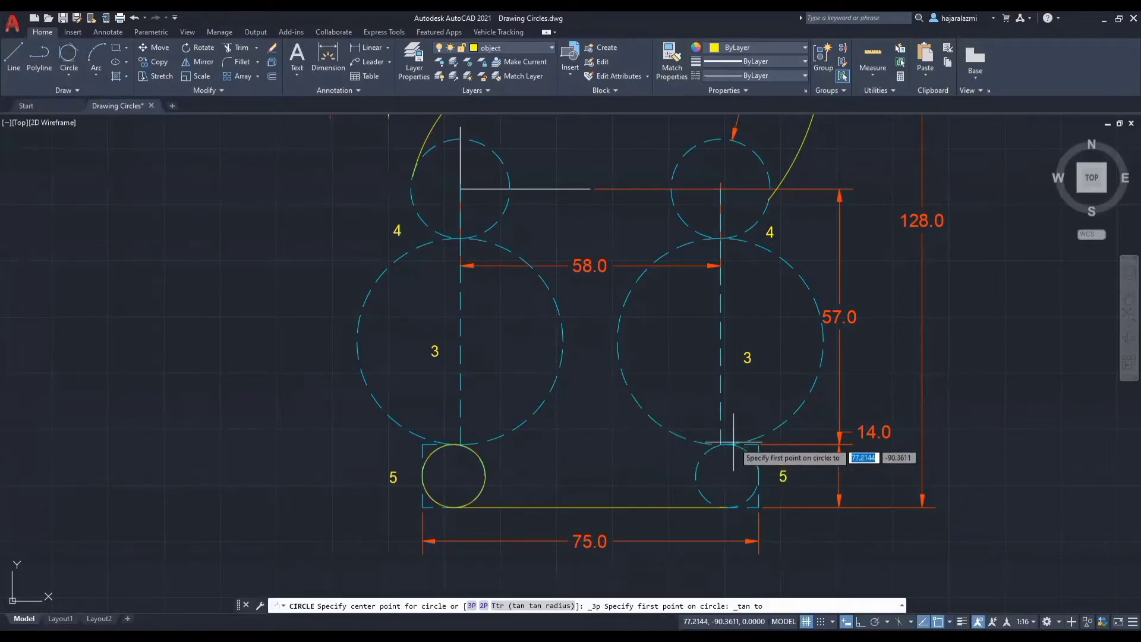
click(706, 444)
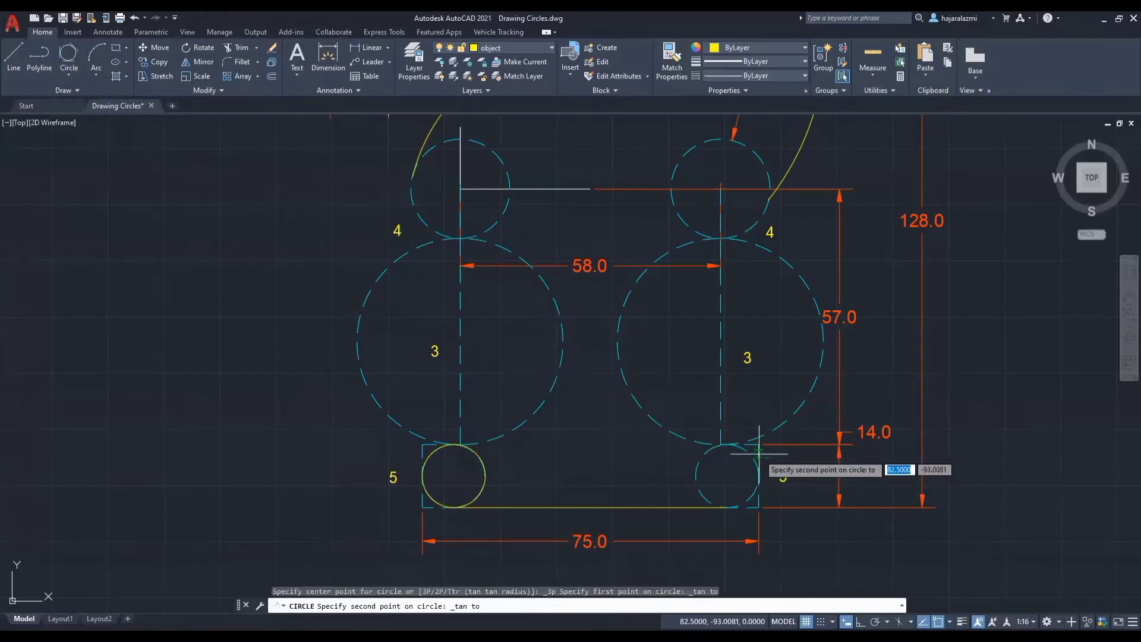
click(754, 457)
click(747, 509)
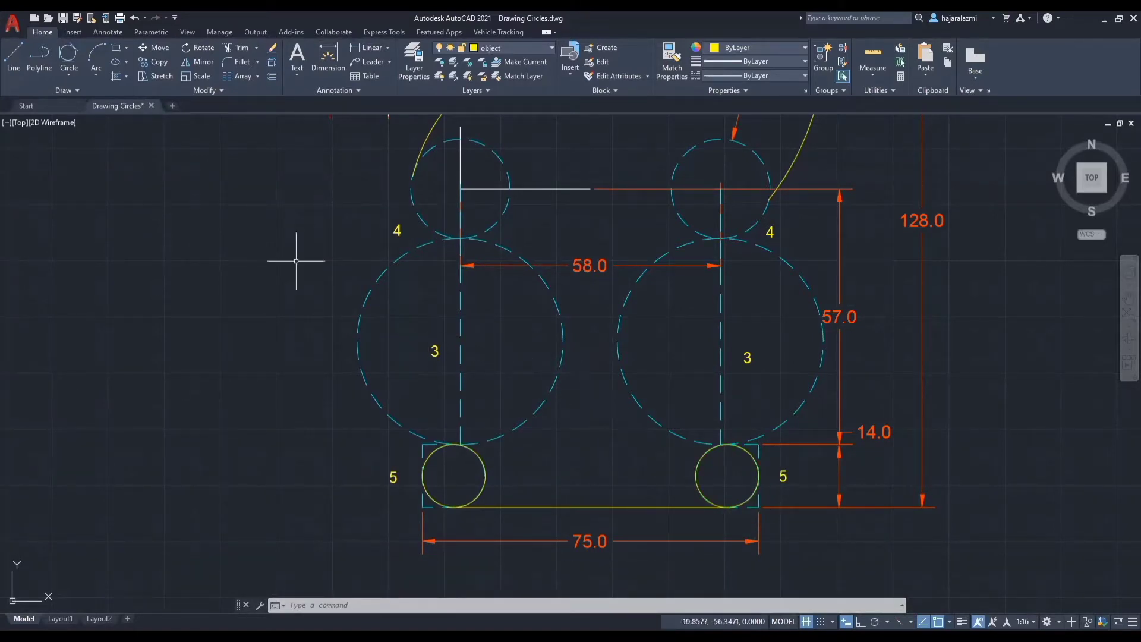
Draw a 2-Point circle over the left dashed circle 3, from its lower quadrant to its upper quadrant
click(69, 75)
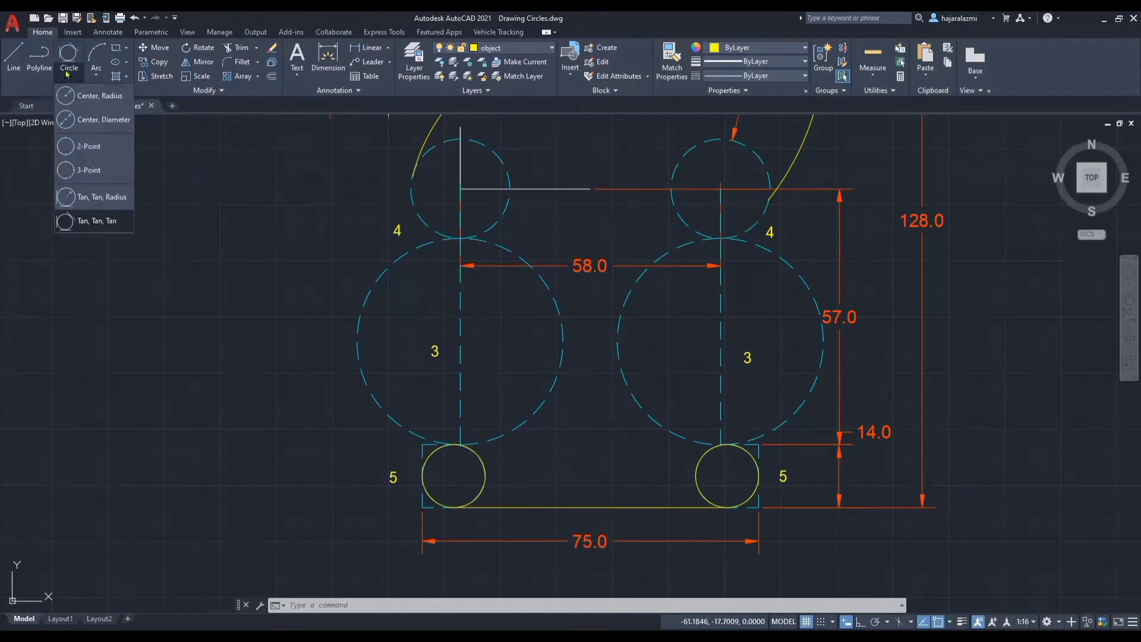
click(89, 146)
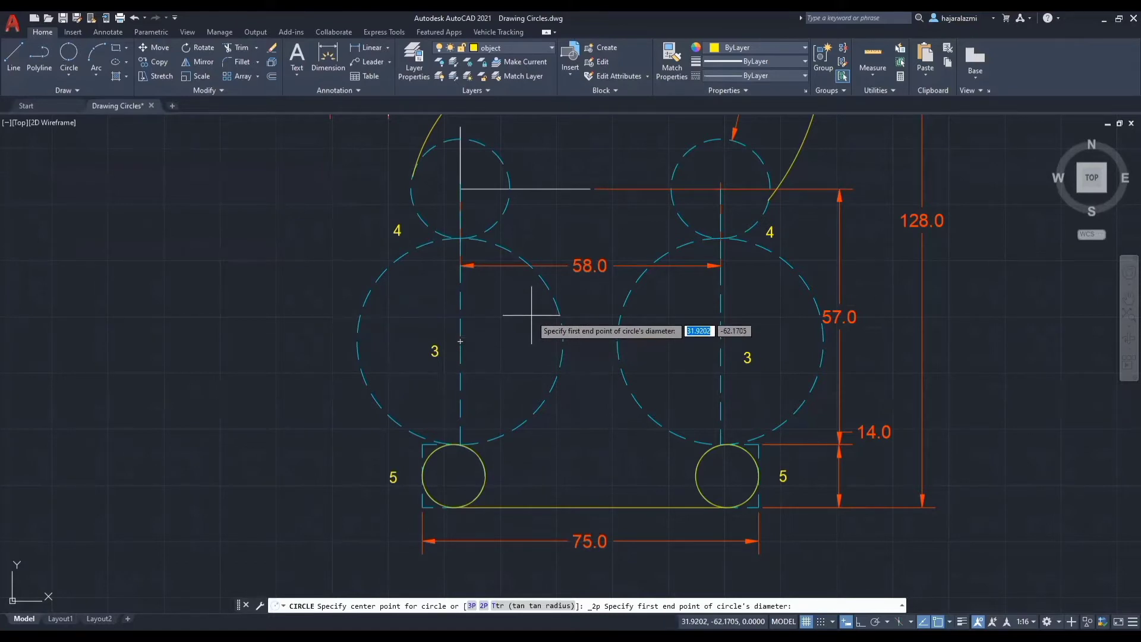
scroll(460, 443, up, 2)
click(460, 444)
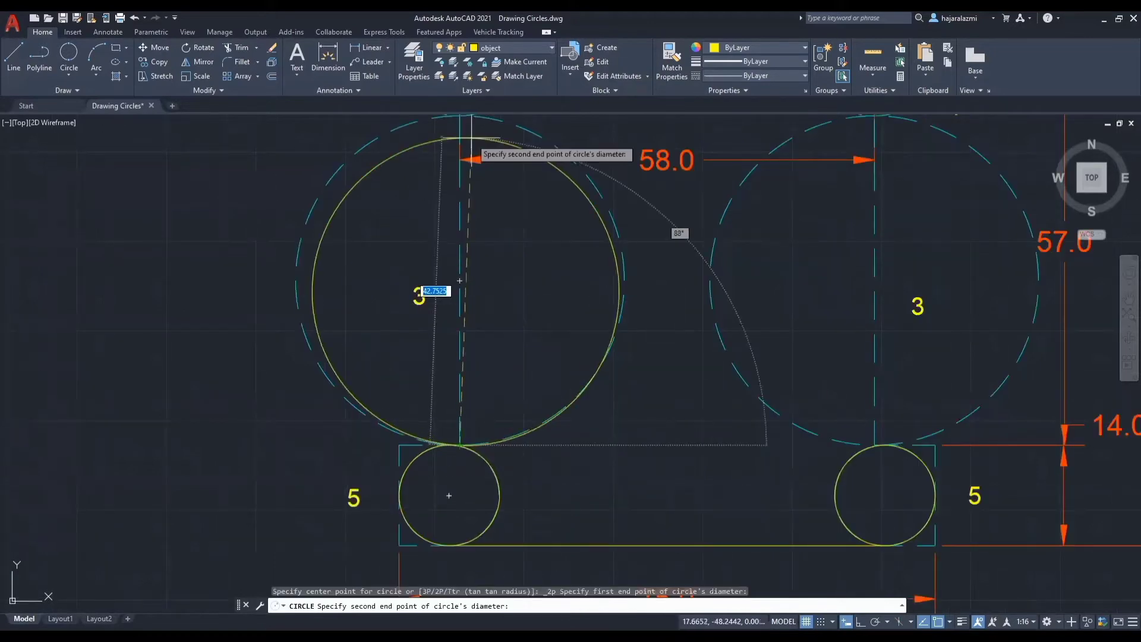
scroll(469, 143, down, 2)
middle_drag(469, 149, 460, 267)
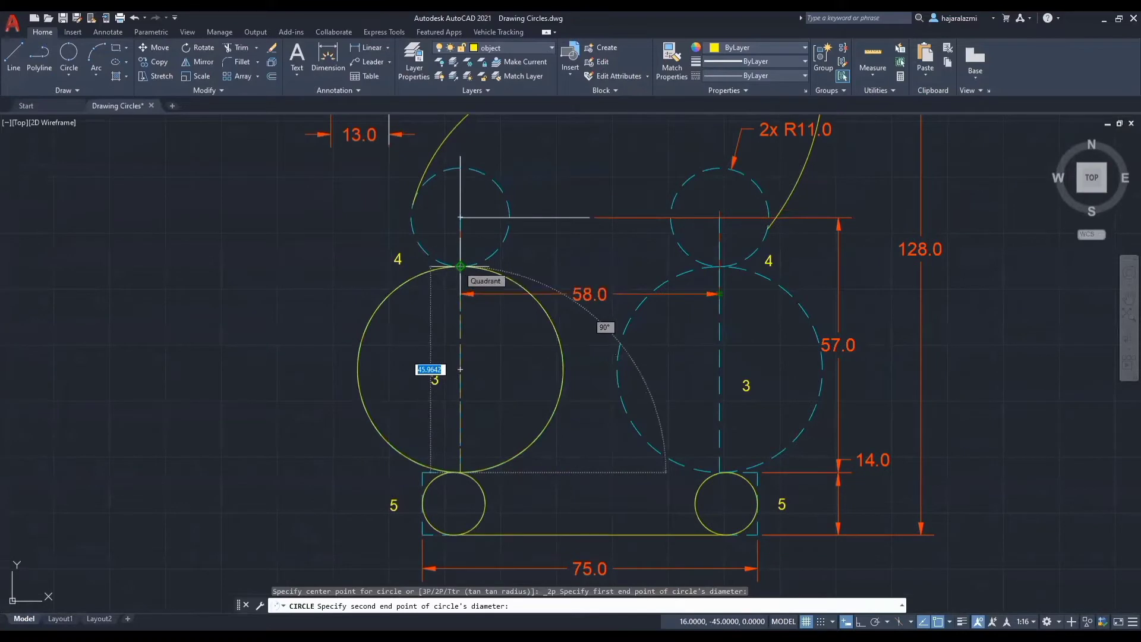
click(460, 473)
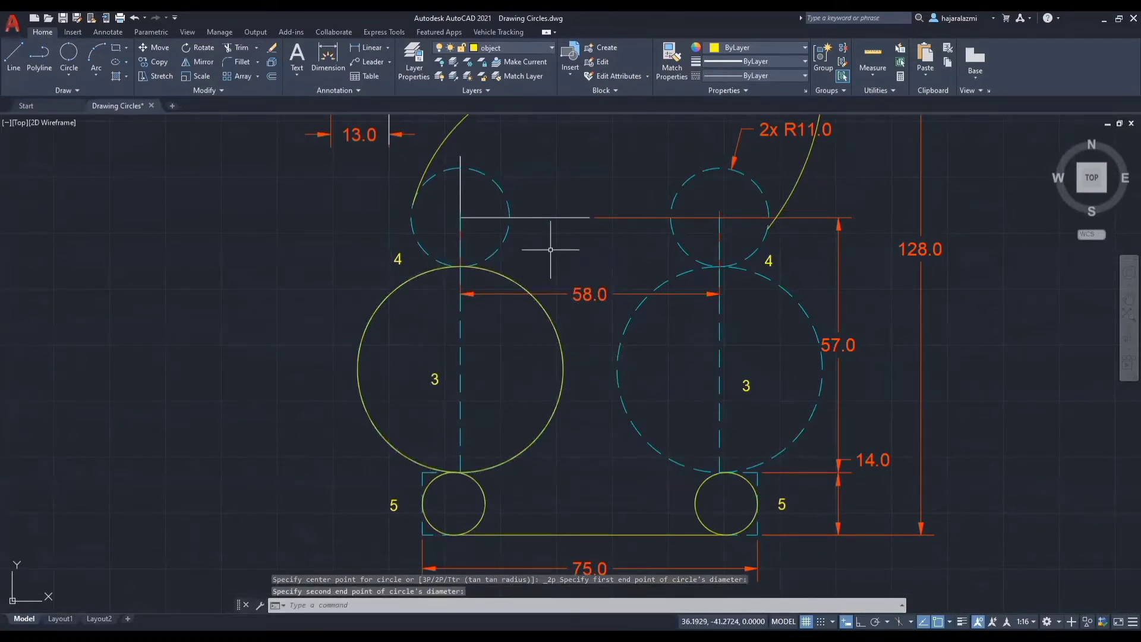
Draw a 3-Point circle over the right dashed circle 3, through its lower, upper and right quadrants
click(67, 75)
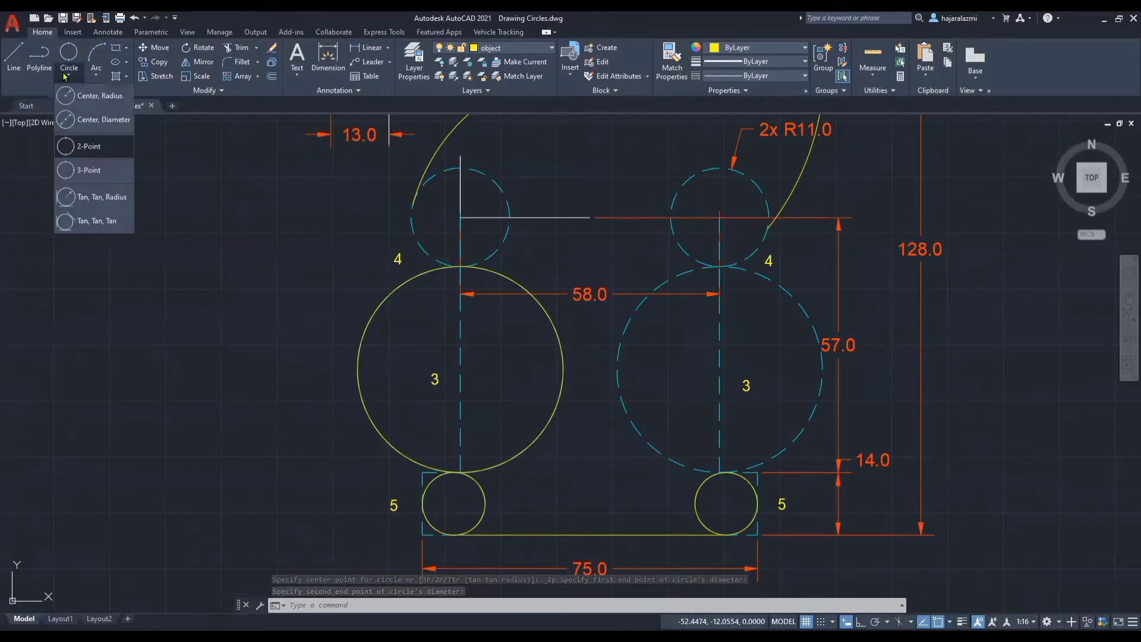
click(107, 171)
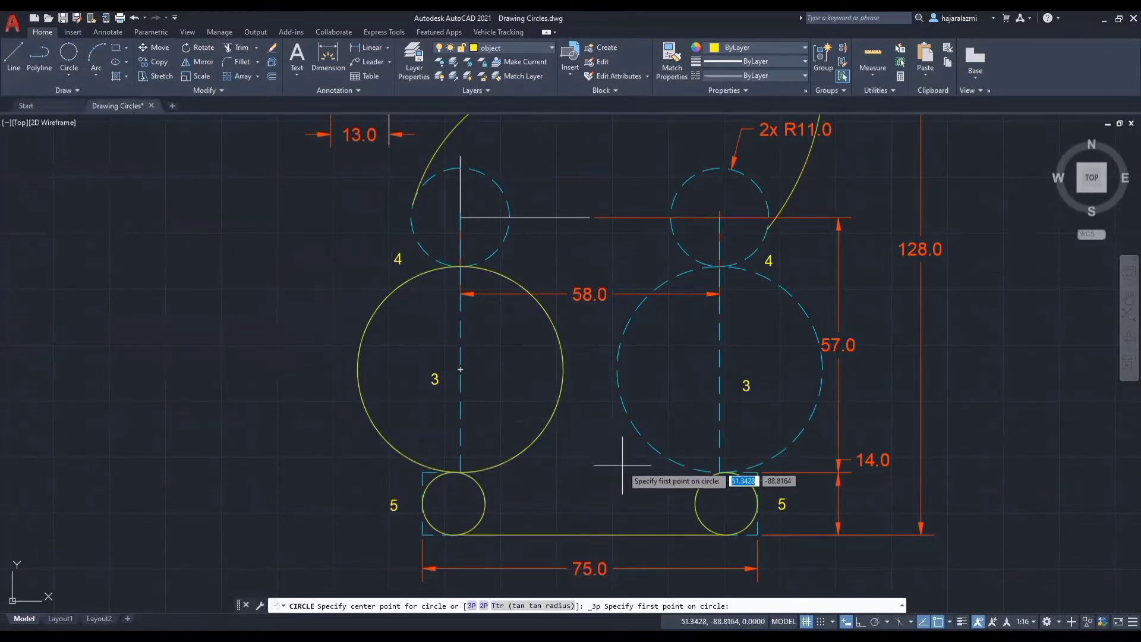
click(719, 473)
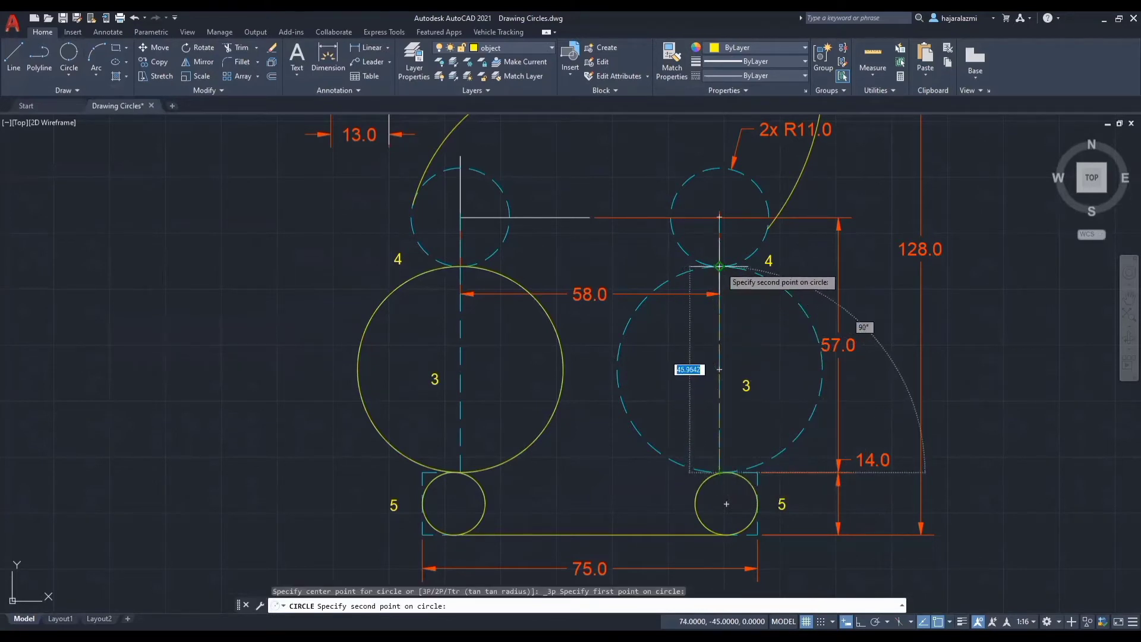
click(719, 266)
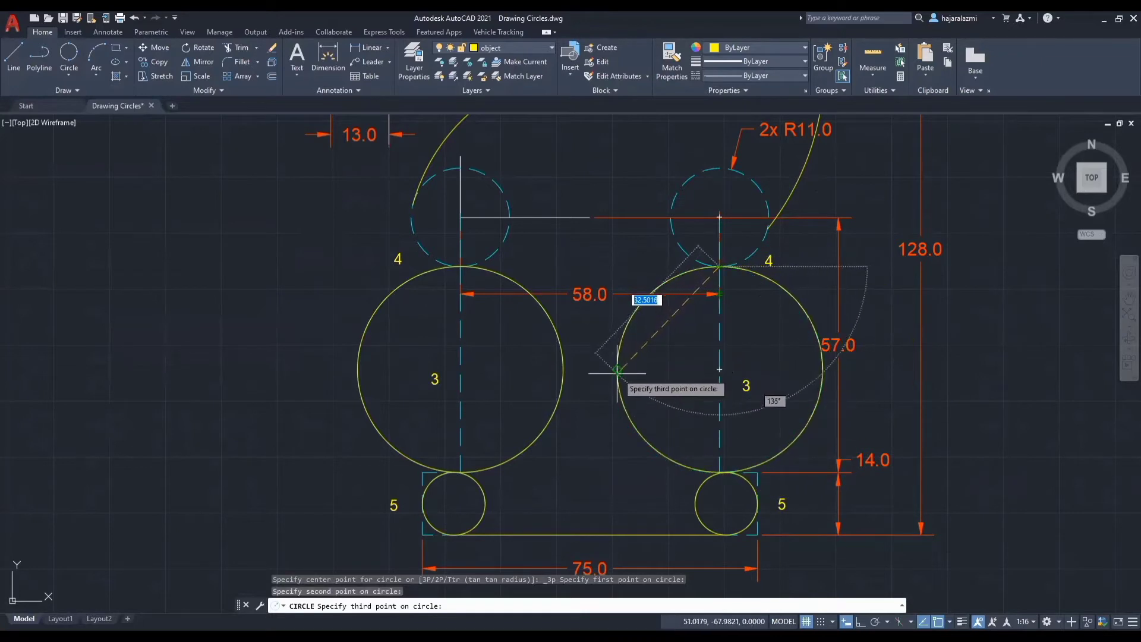
click(822, 370)
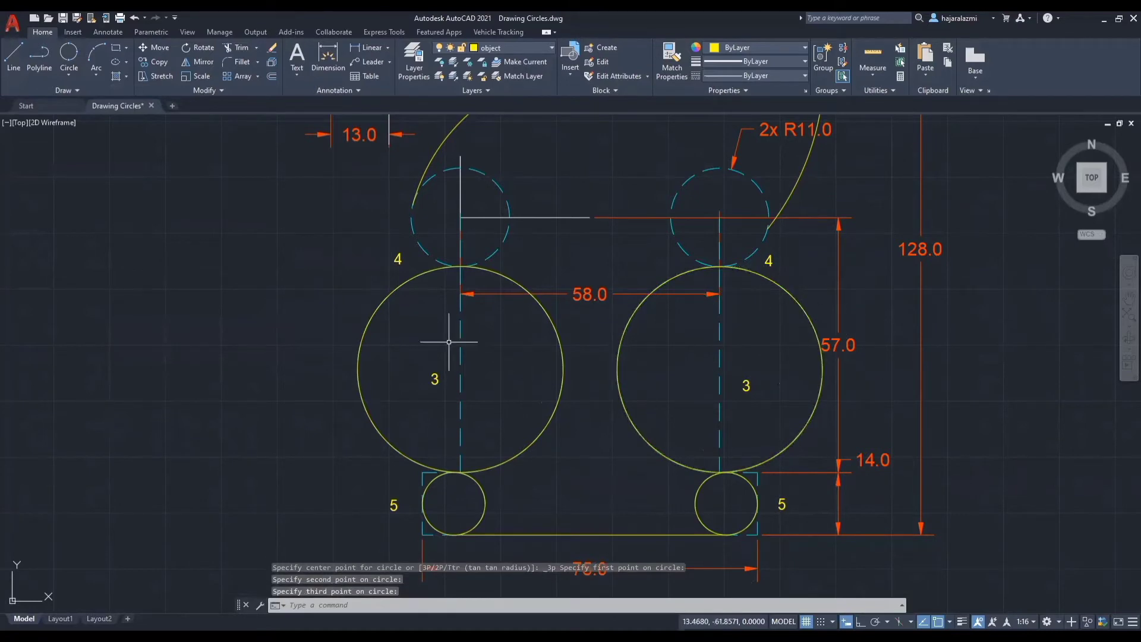
Draw a centre-radius circle with radius 11 over the right dashed circle 4, using that circle's centre
scroll(458, 331, down, 2)
middle_drag(464, 344, 456, 403)
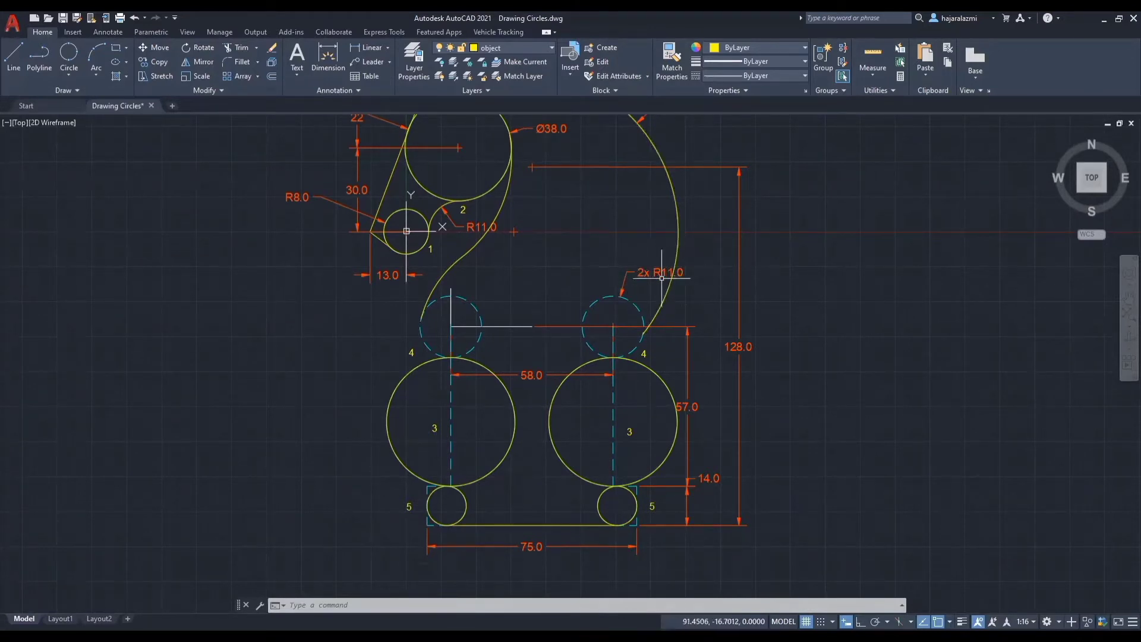
click(70, 78)
click(89, 95)
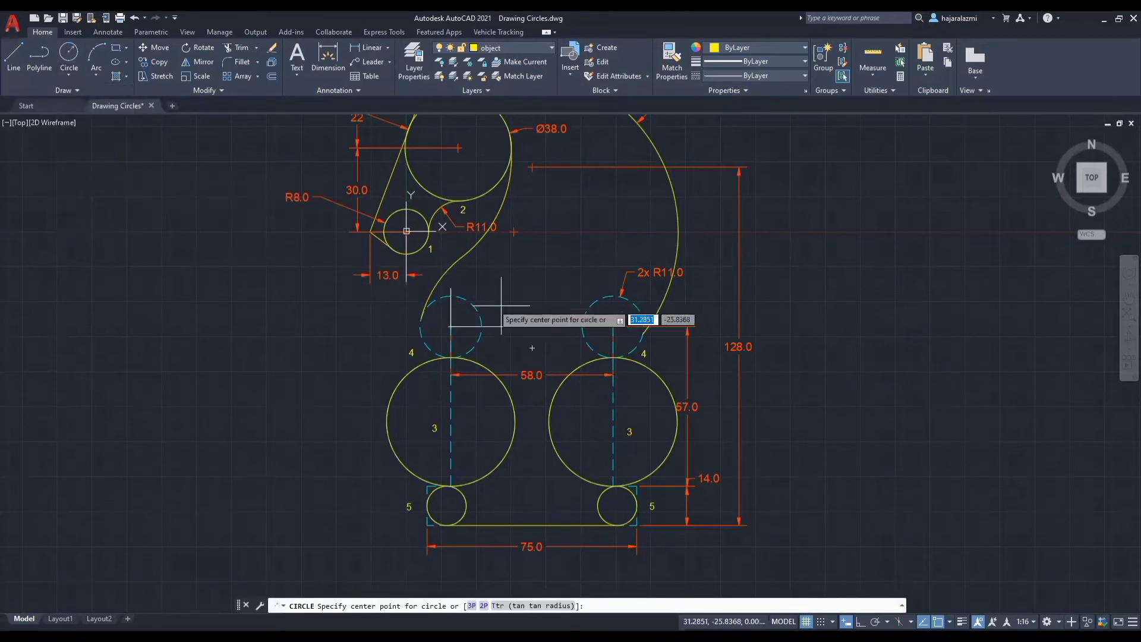
click(615, 326)
text(11)
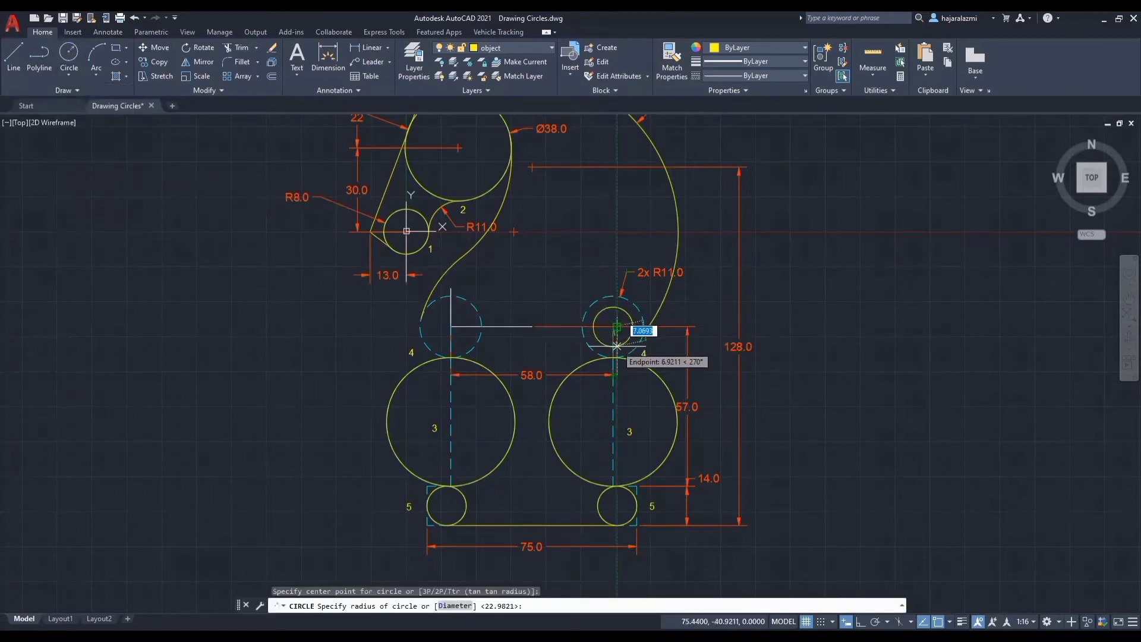
key(Return)
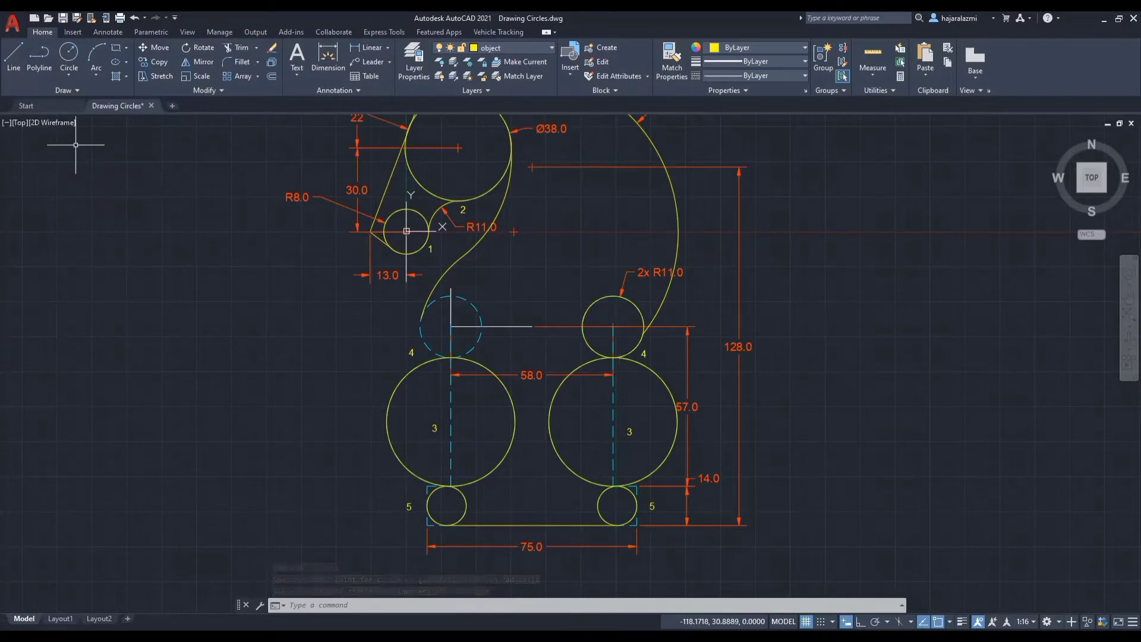
Draw a Tan, Tan, Radius circle with radius 11 at the left mark 4, tangent to the curved outline and the left circle 3
click(81, 76)
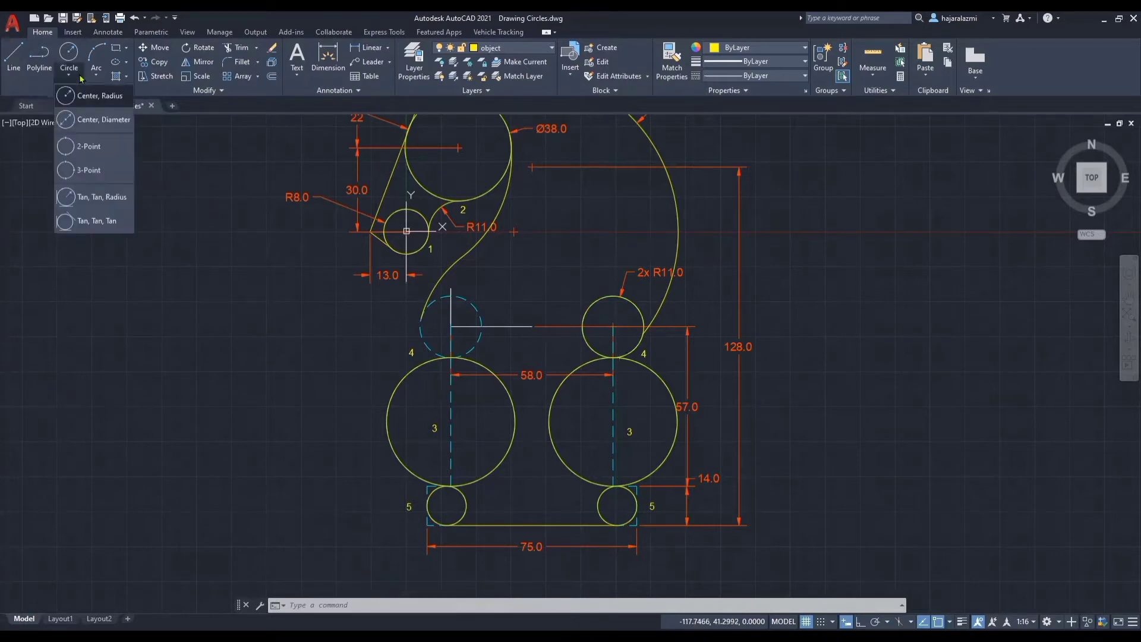
click(116, 200)
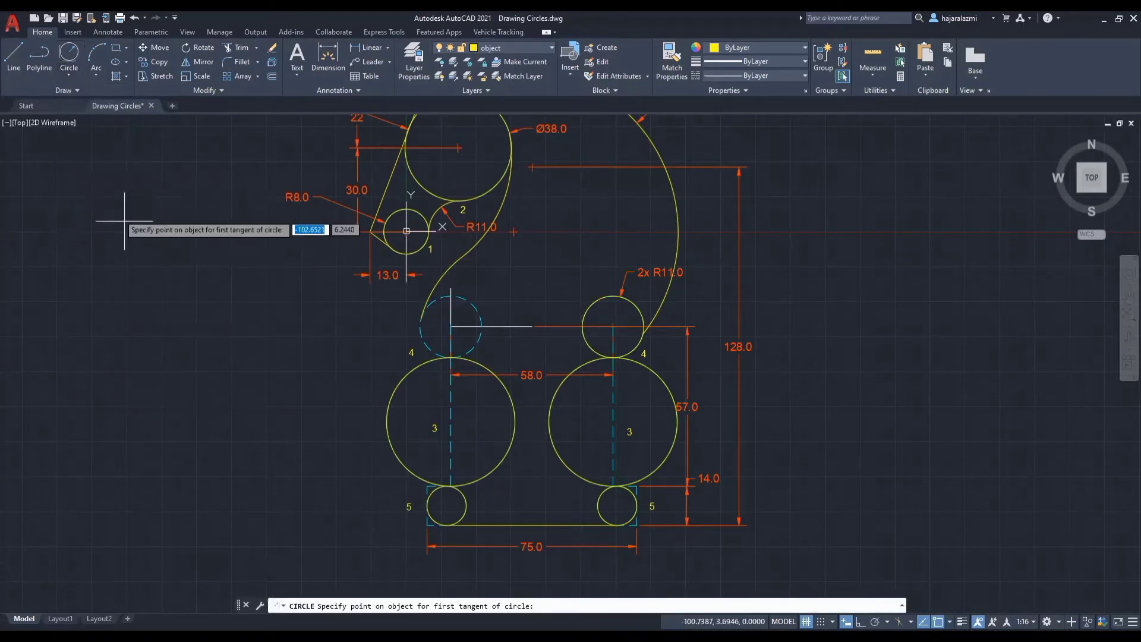
click(427, 292)
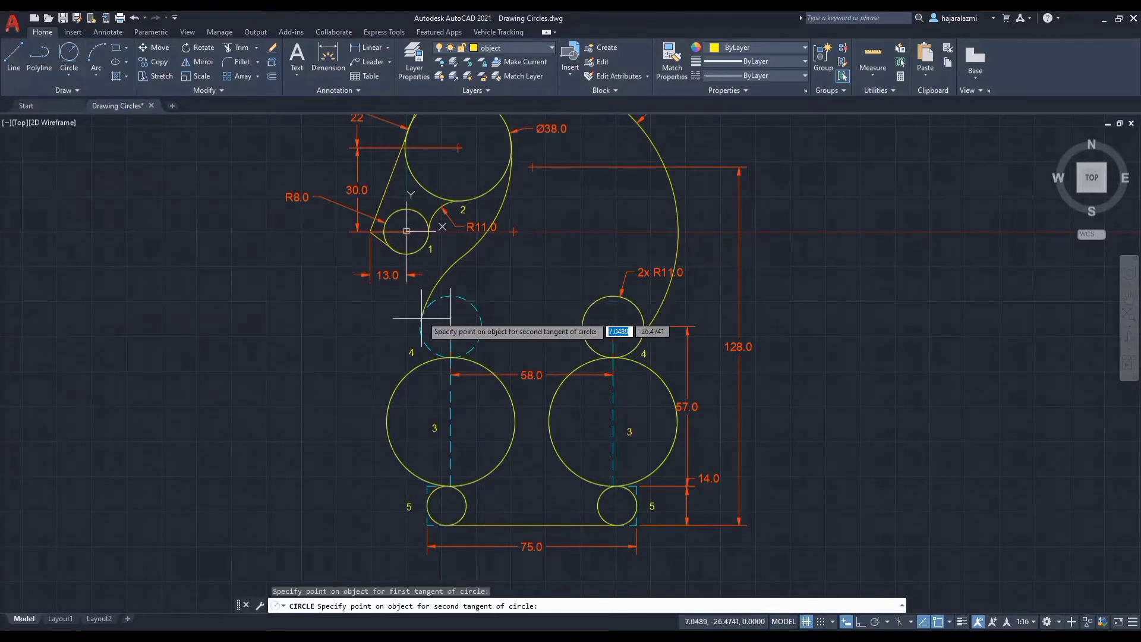
click(434, 361)
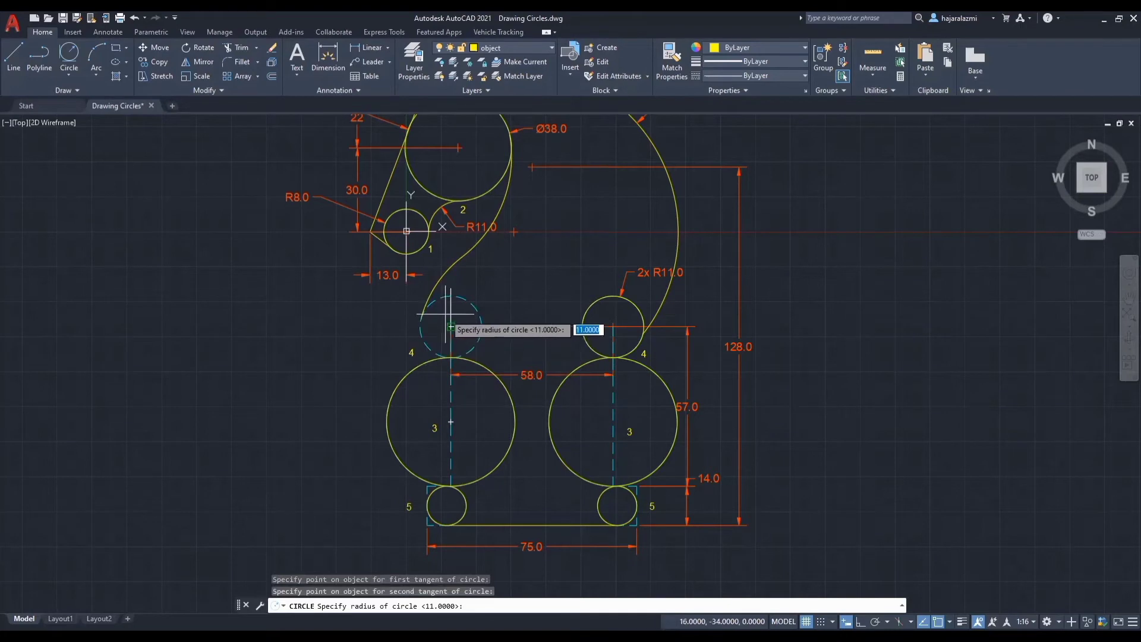
text(11)
key(Return)
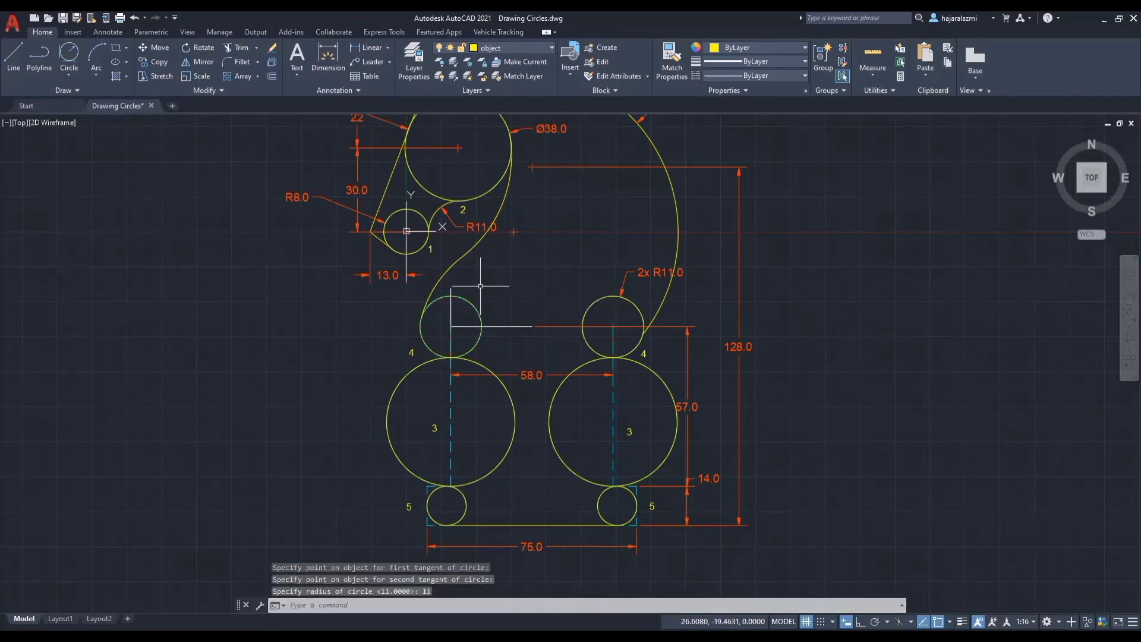
scroll(480, 286, down, 3)
mouse_move(480, 281)
middle_down()
mouse_move(487, 373)
mouse_move(490, 346)
middle_up()
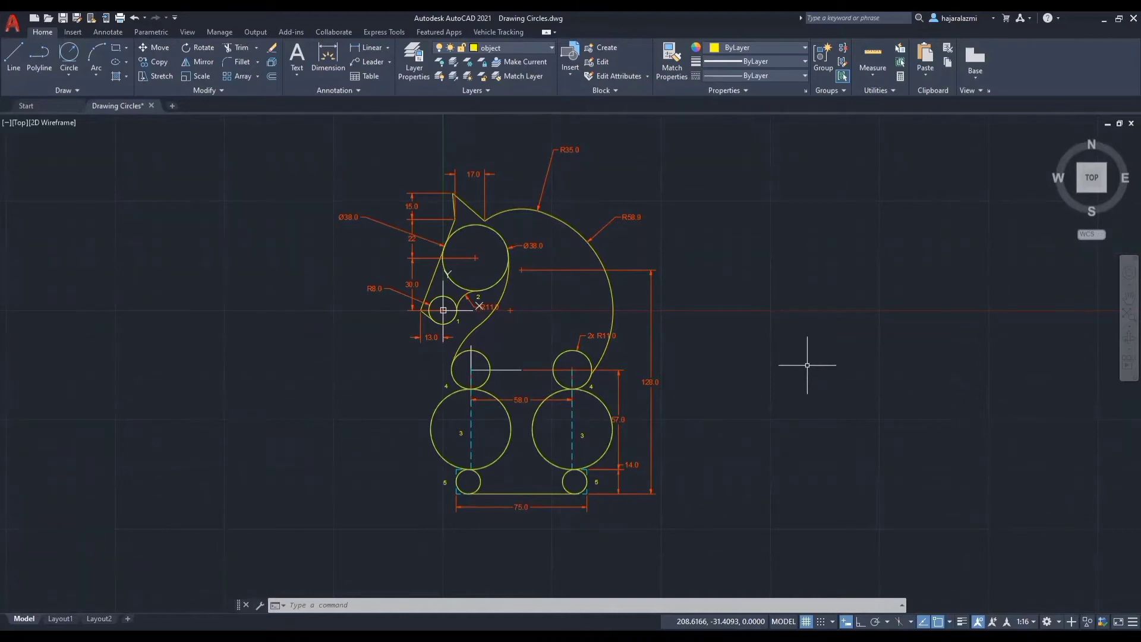
Open the Drawing polygon file from the circles, arcs, and polygon folder
click(44, 21)
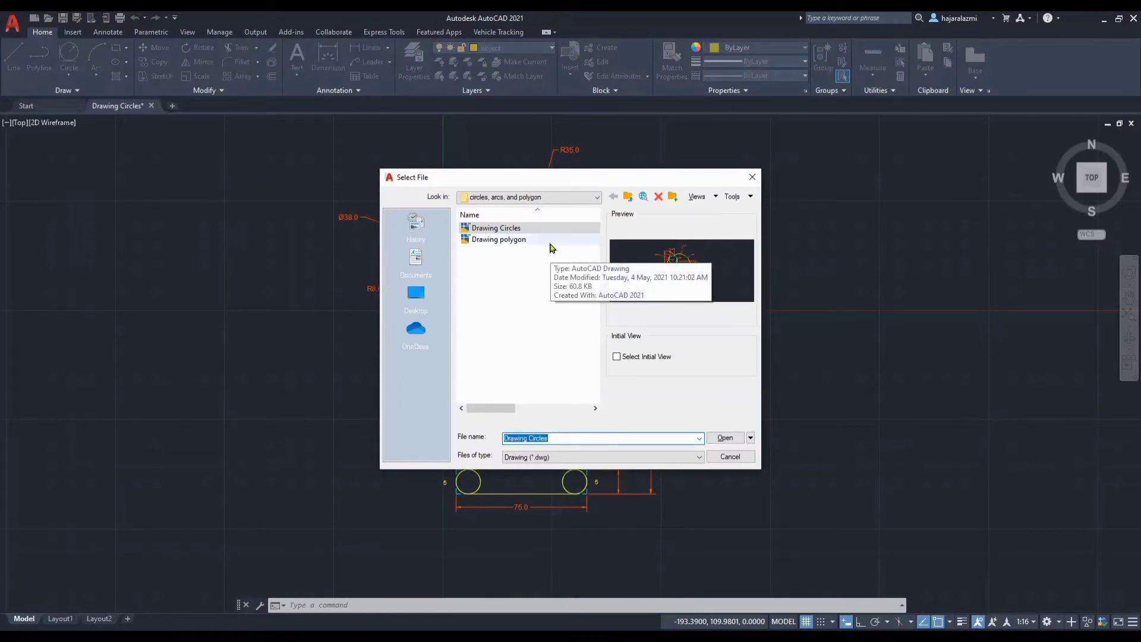
click(551, 247)
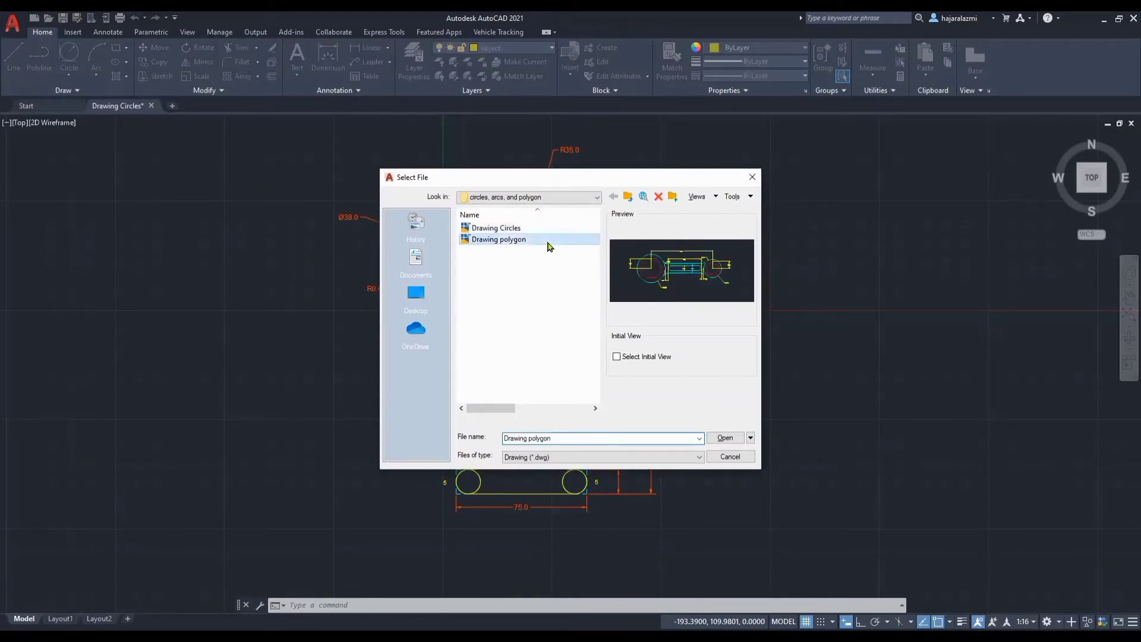
double_click(547, 246)
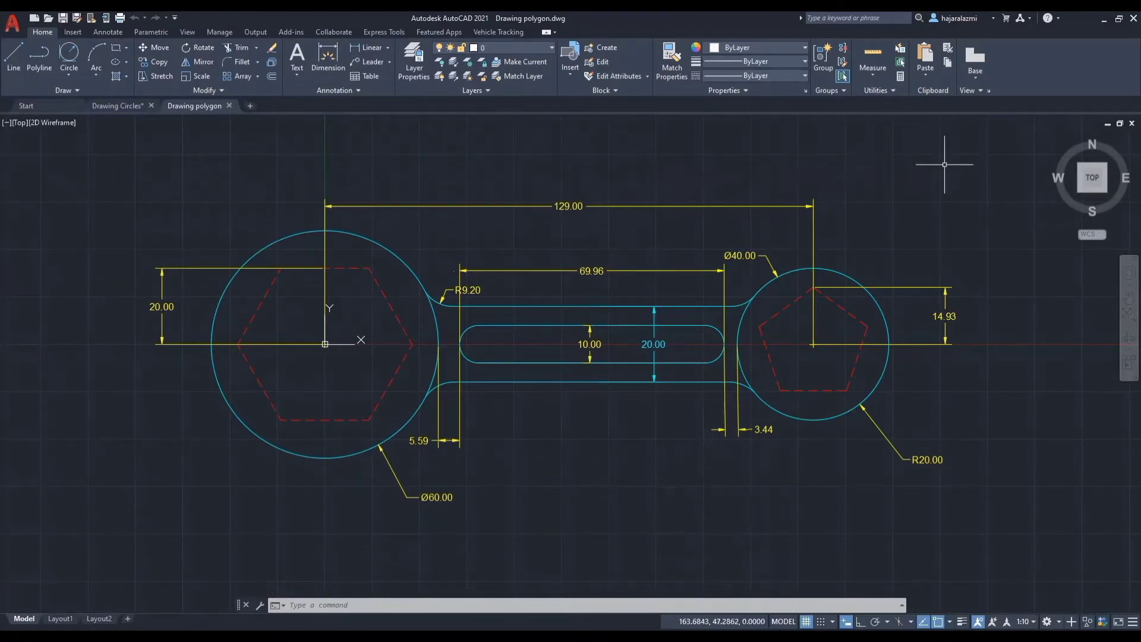
Draw a three-sided polygon circumscribed about a circle in the empty area above the 40 mm diameter circle
text(PO)
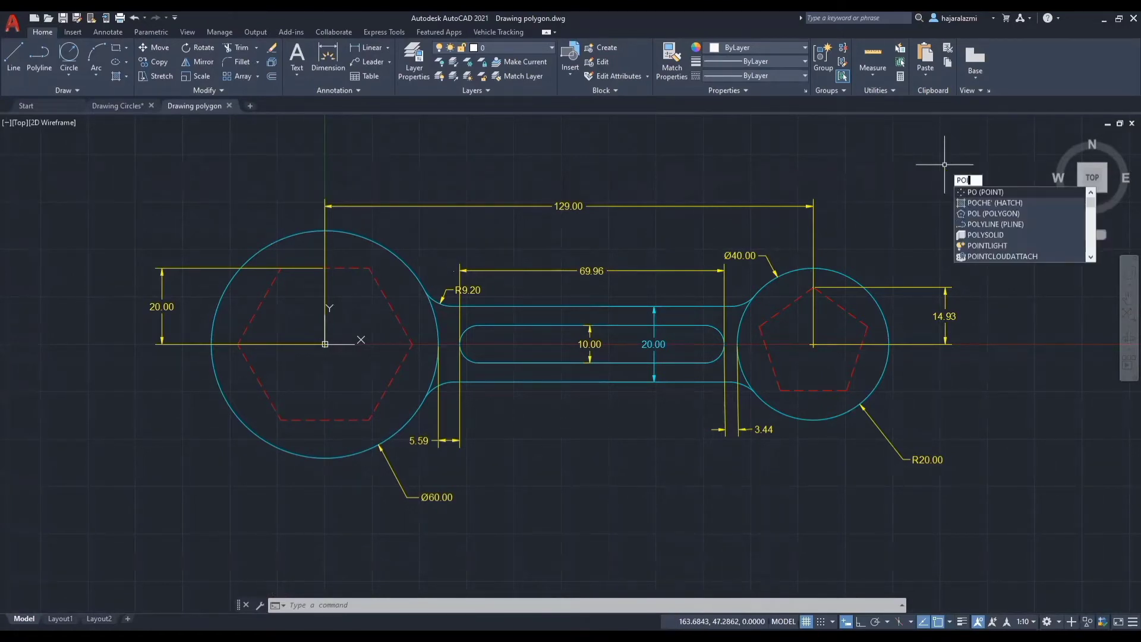
text(L)
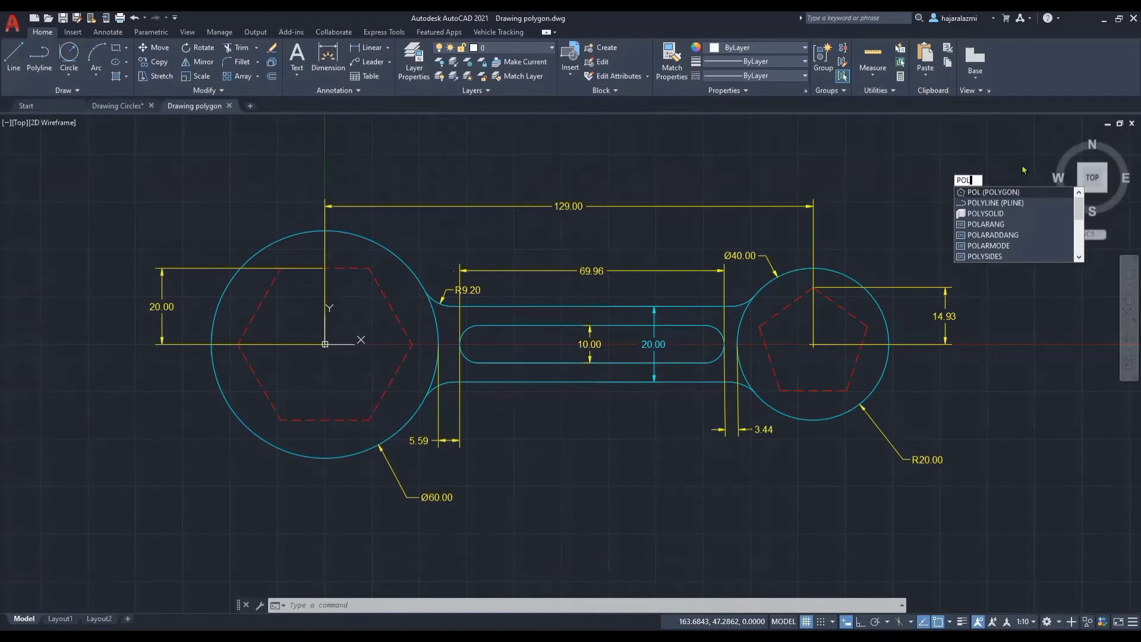
key(Return)
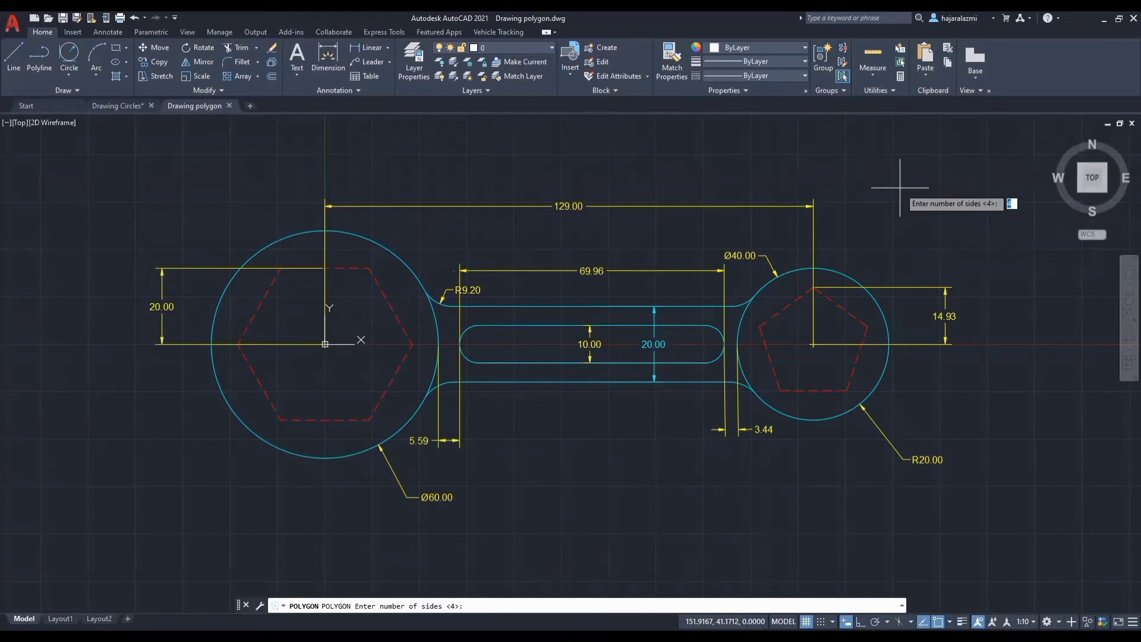
text(3)
key(Return)
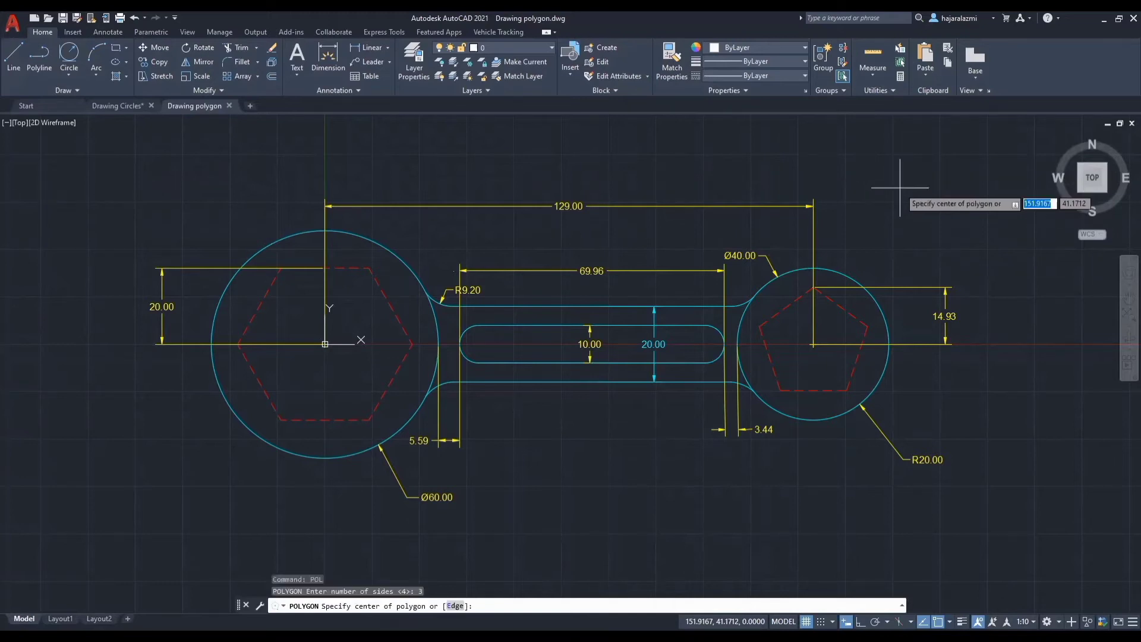
click(948, 180)
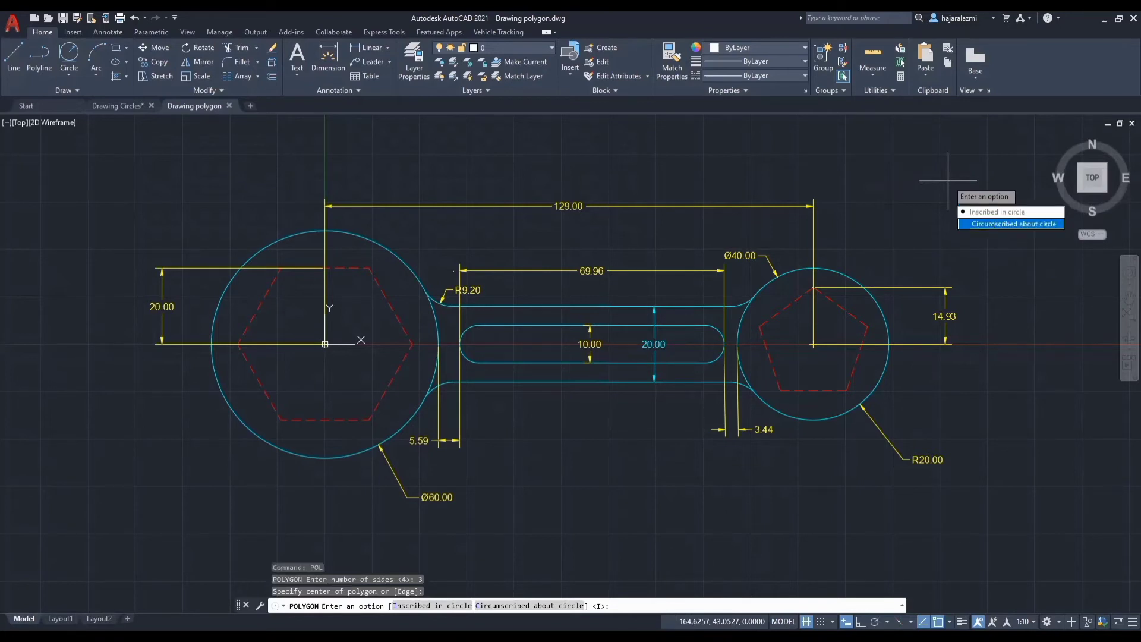
click(993, 224)
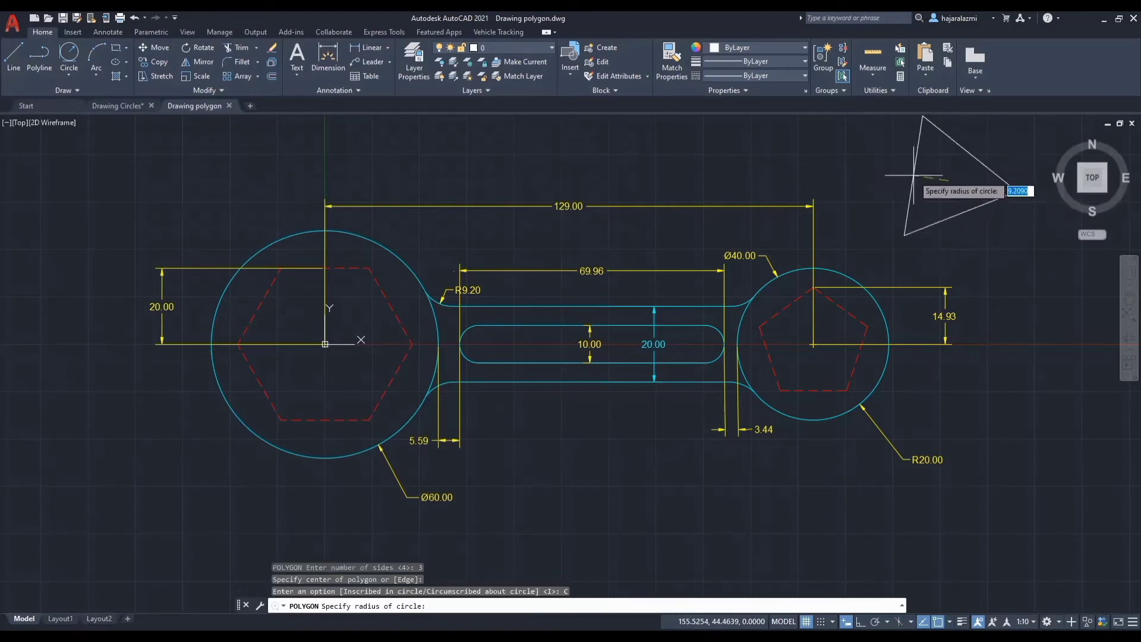
click(920, 184)
Delete the trial triangle above the 40 mm diameter circle
click(1027, 163)
click(978, 184)
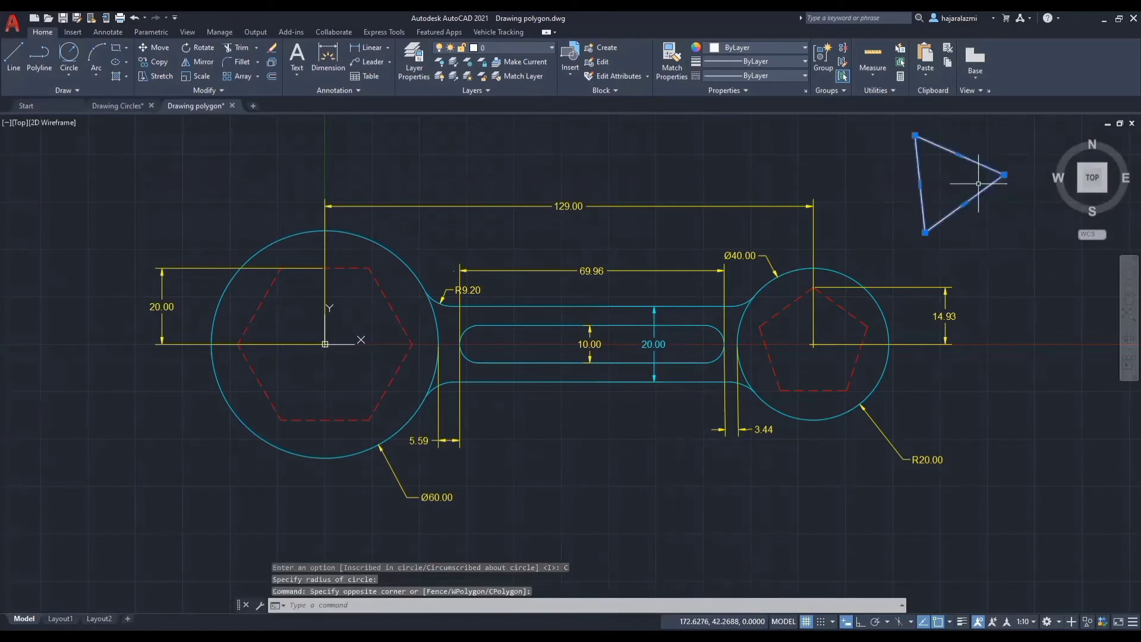
key(Delete)
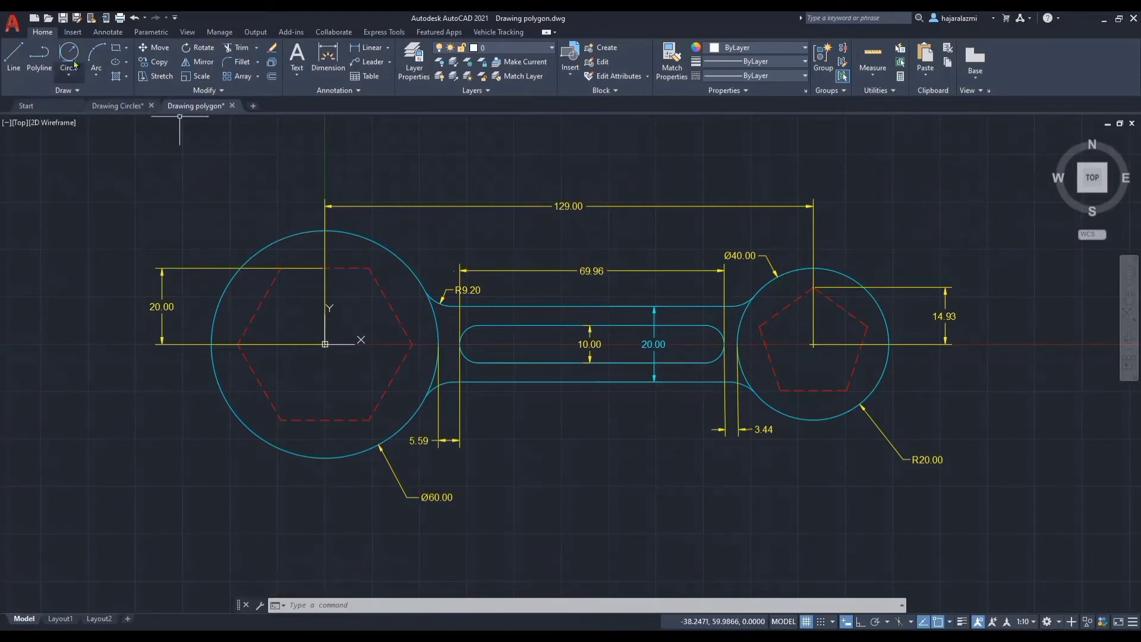
Draw a six-sided polygon centred in the 60 mm diameter circle, circumscribed about a circle of radius 20, over the dashed hexagon
click(128, 50)
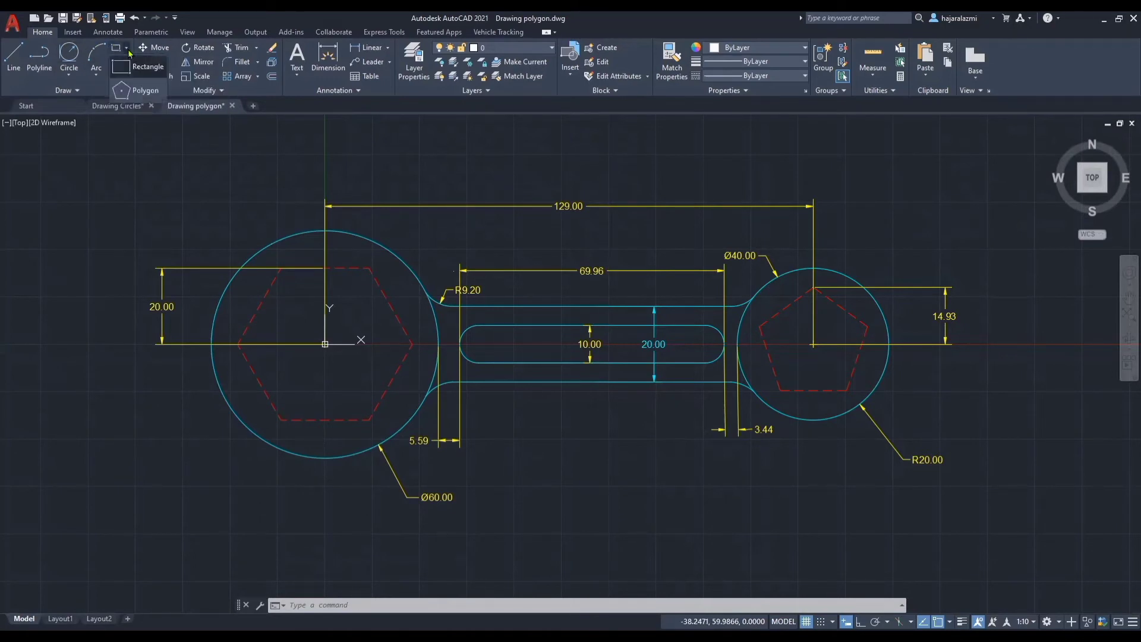
click(145, 92)
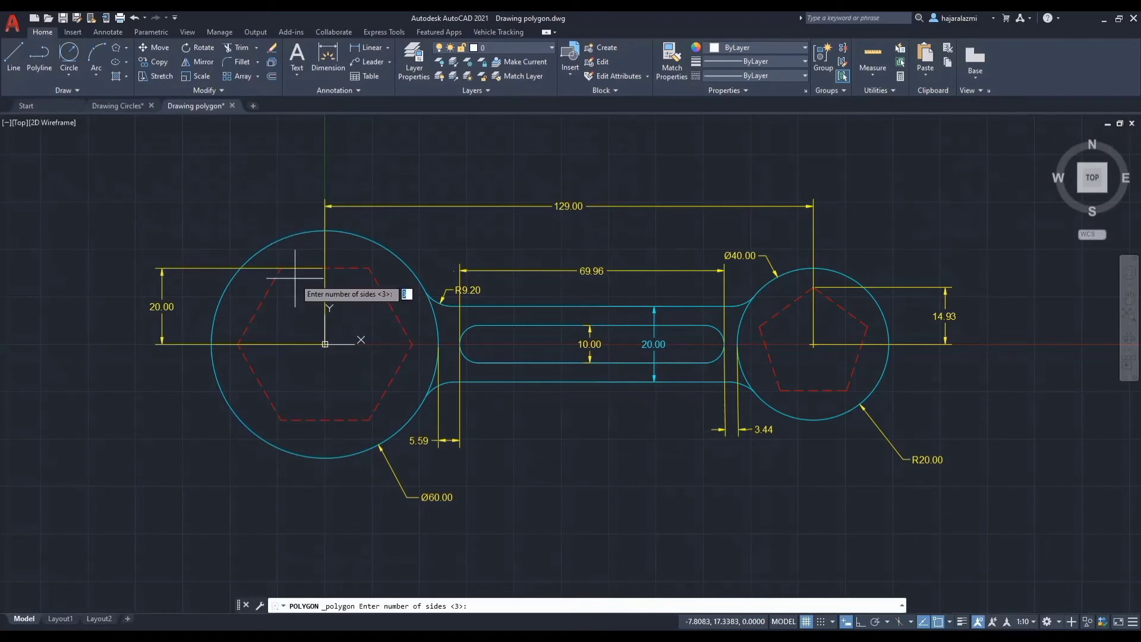
text(6)
key(Return)
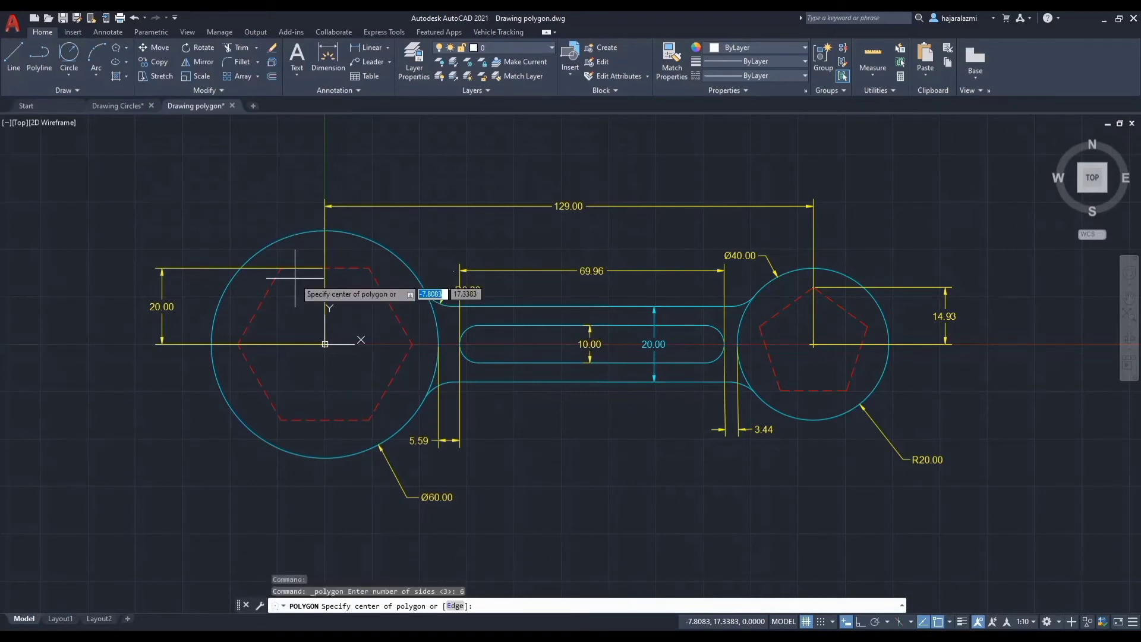
scroll(325, 344, up, 4)
click(322, 345)
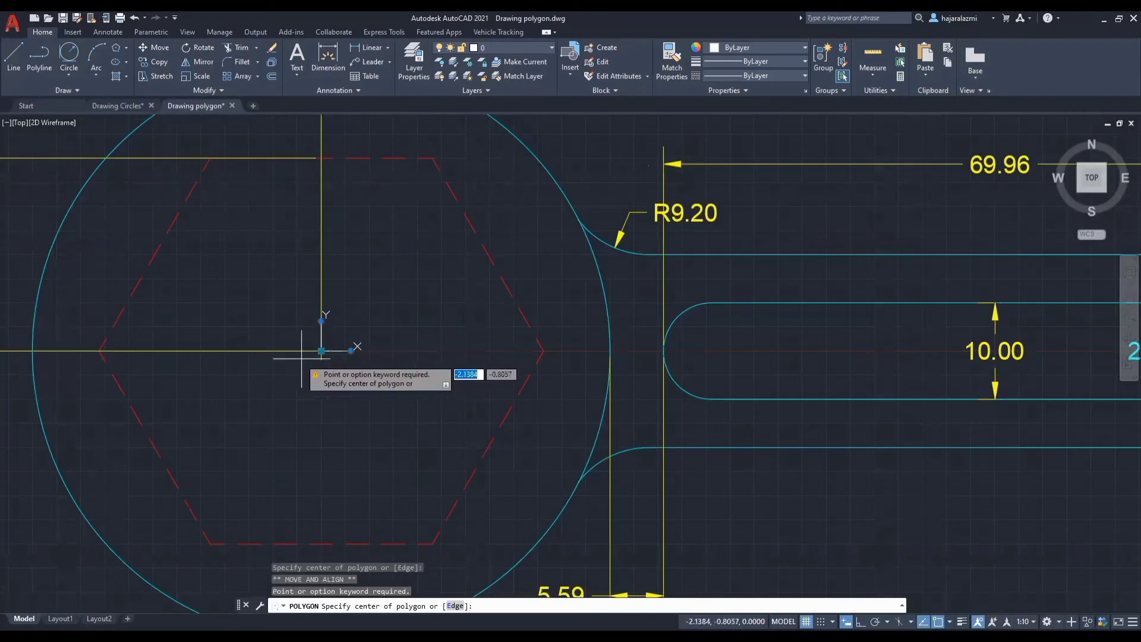
click(321, 351)
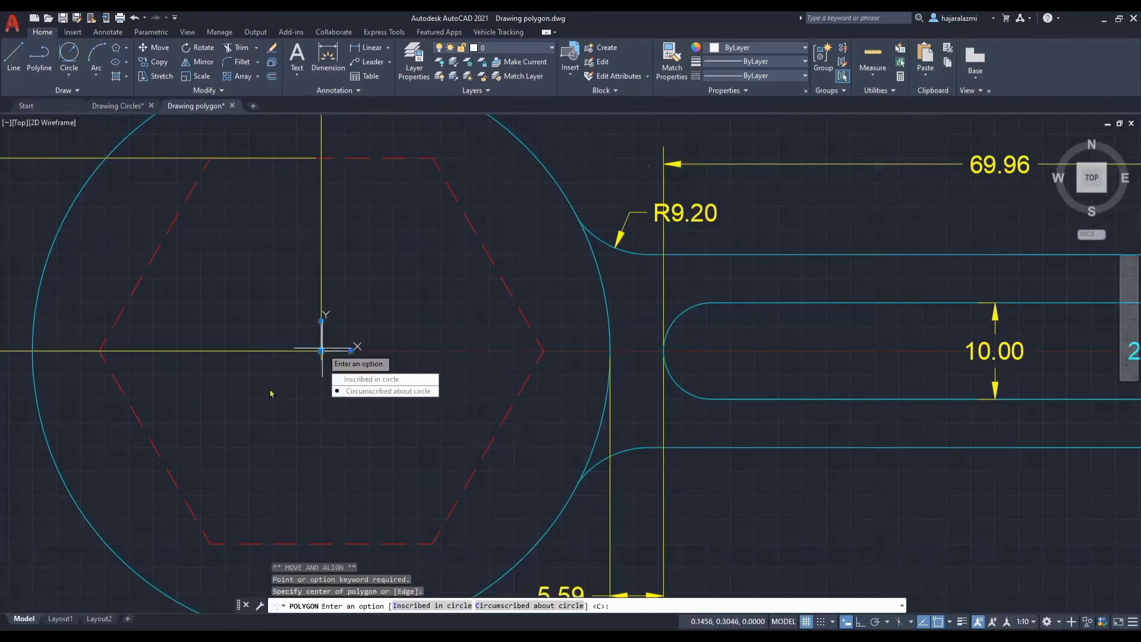
scroll(267, 390, down, 2)
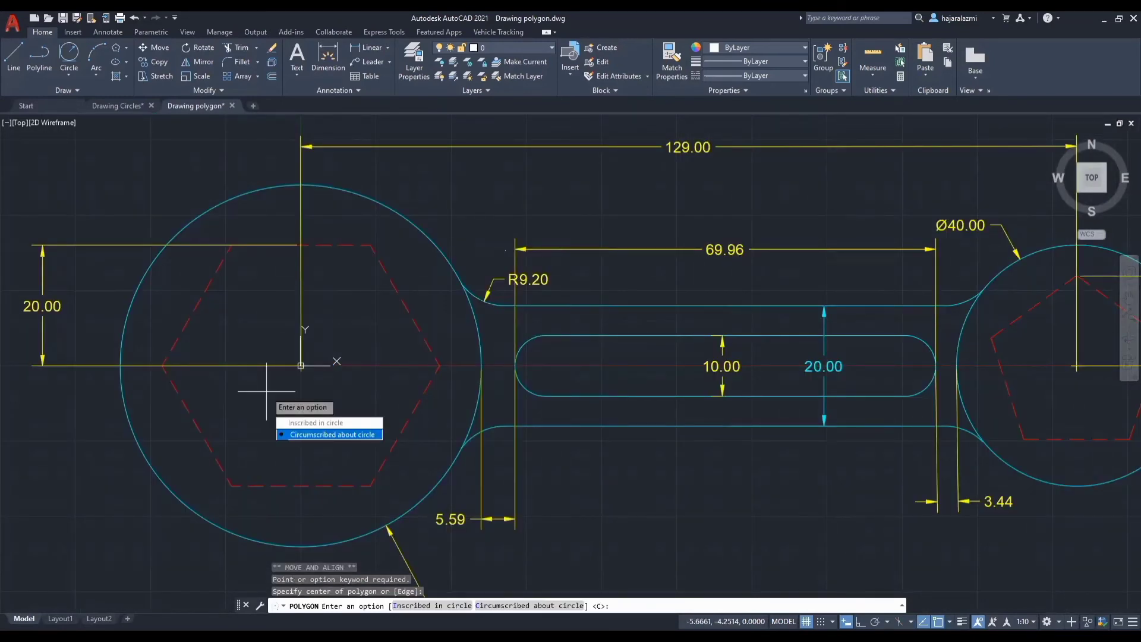
click(333, 435)
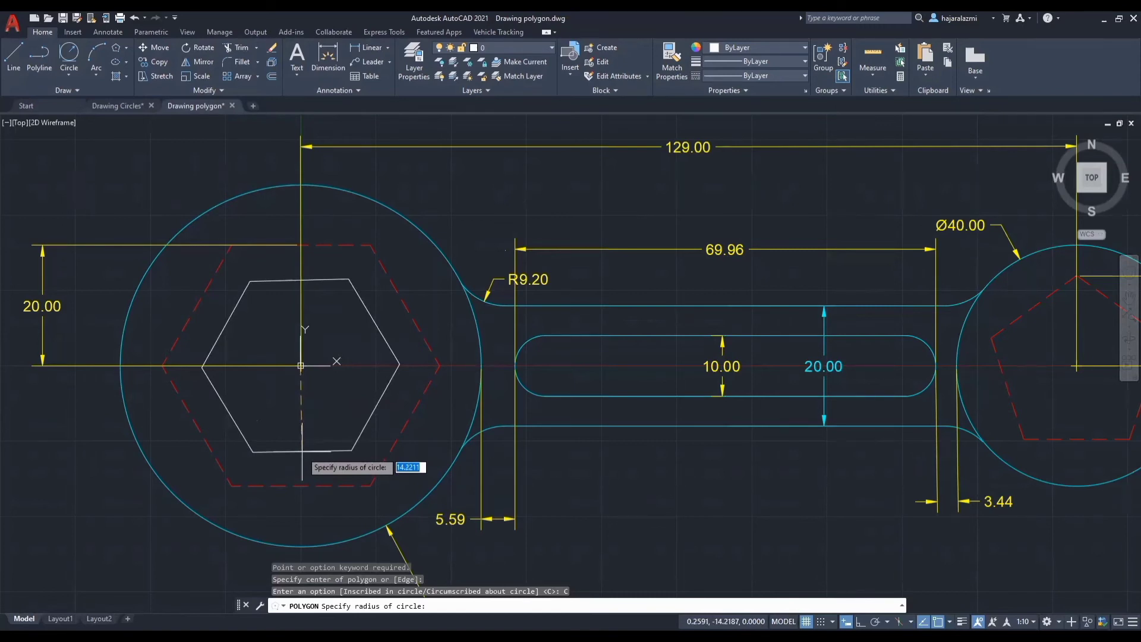
text(20)
key(Return)
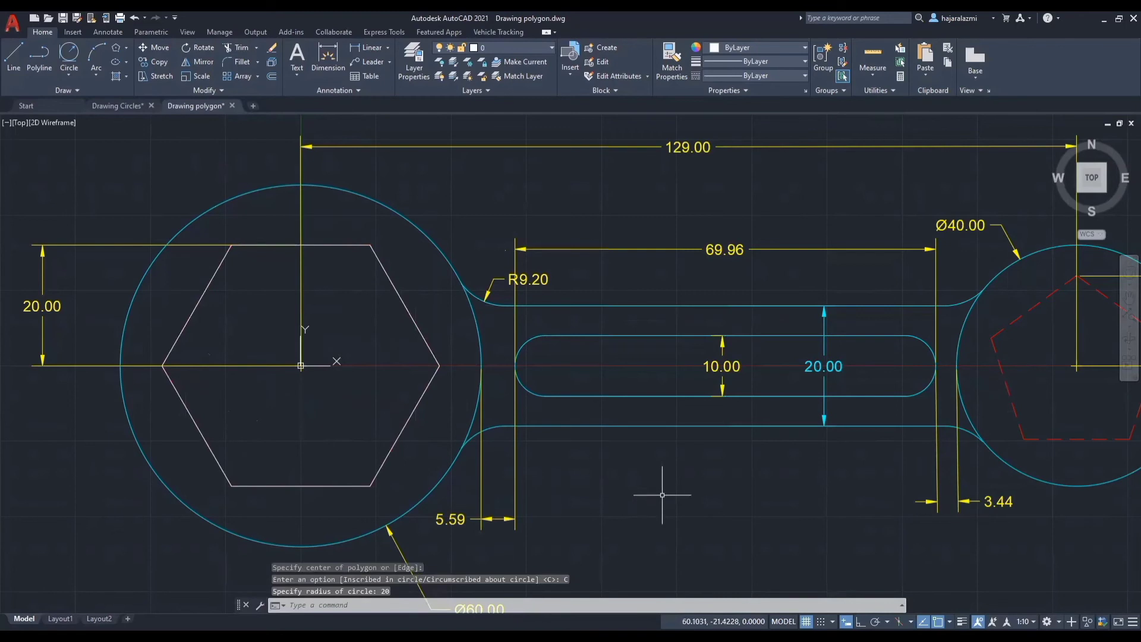
scroll(680, 496, down, 2)
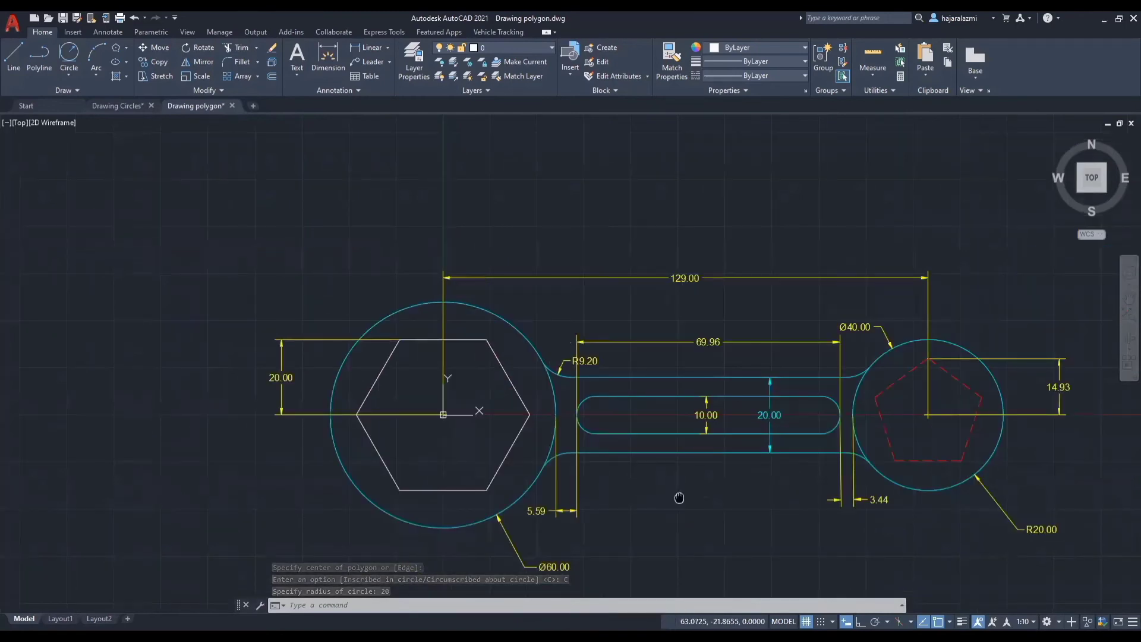
Draw a five-sided polygon centred in the 40 mm diameter circle, inscribed in a circle of radius 14.93, over the dashed pentagon
mouse_move(680, 497)
middle_down()
mouse_move(526, 433)
mouse_move(535, 435)
middle_up()
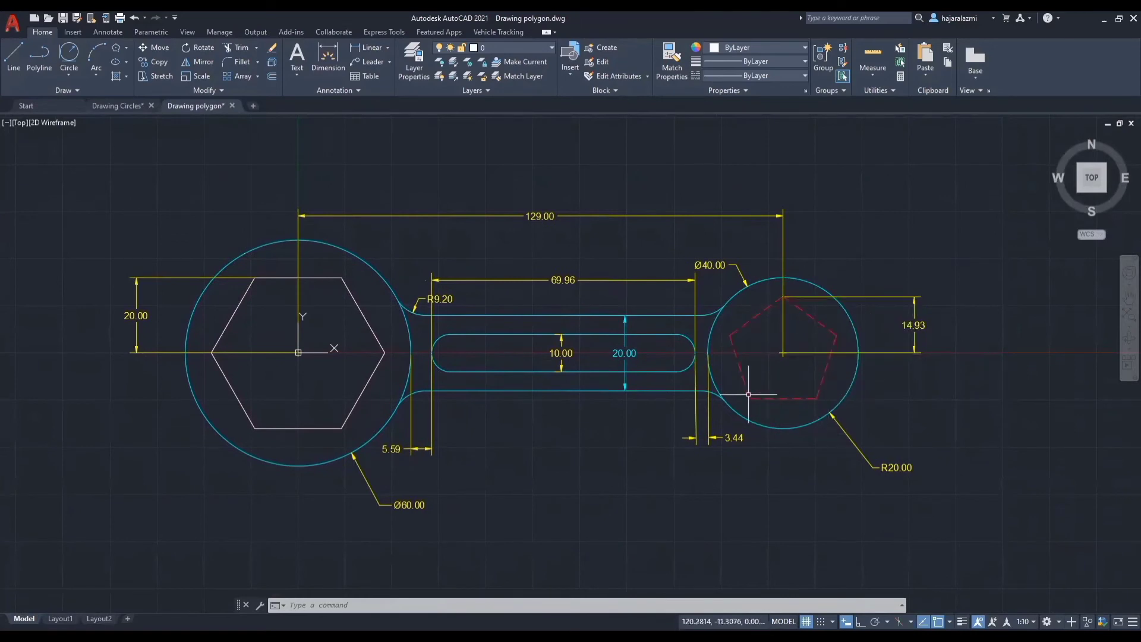
click(126, 47)
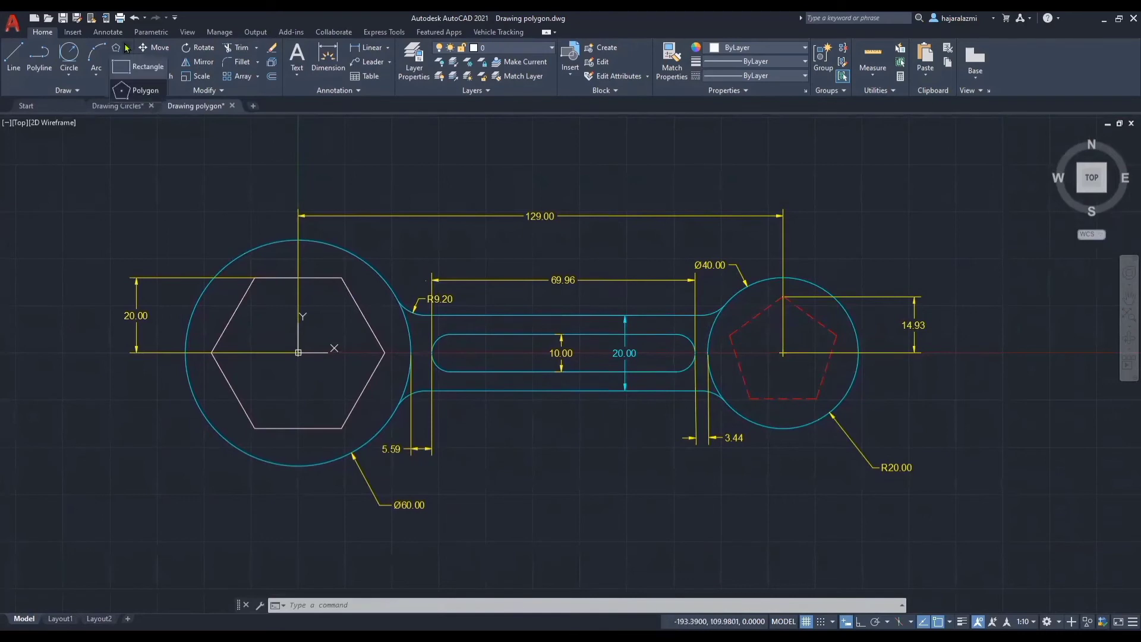
click(138, 90)
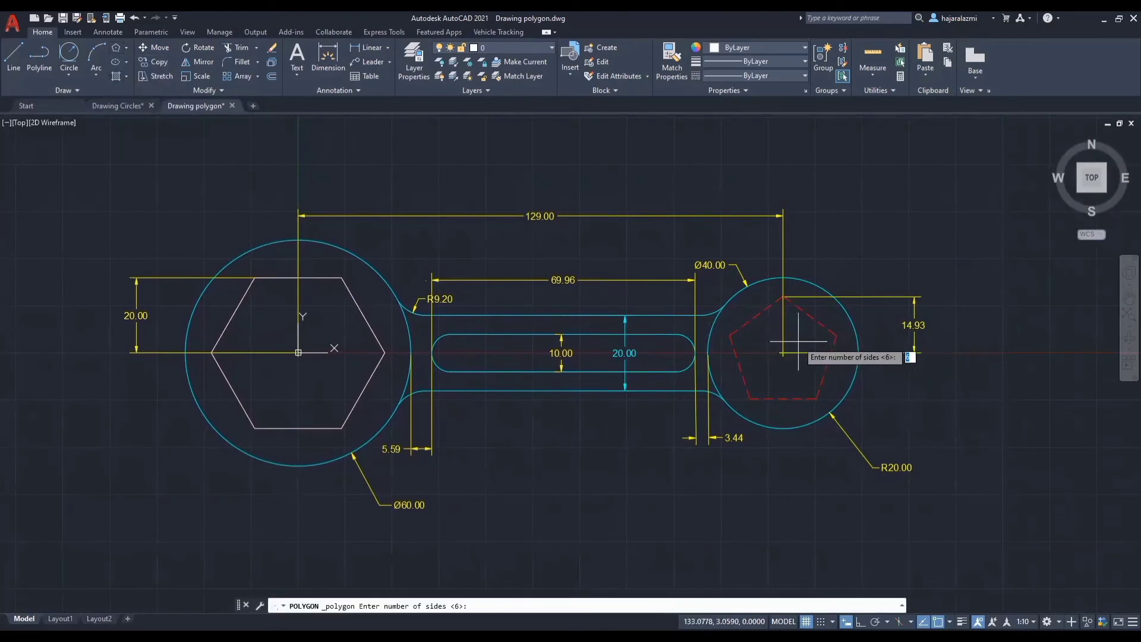
text(5)
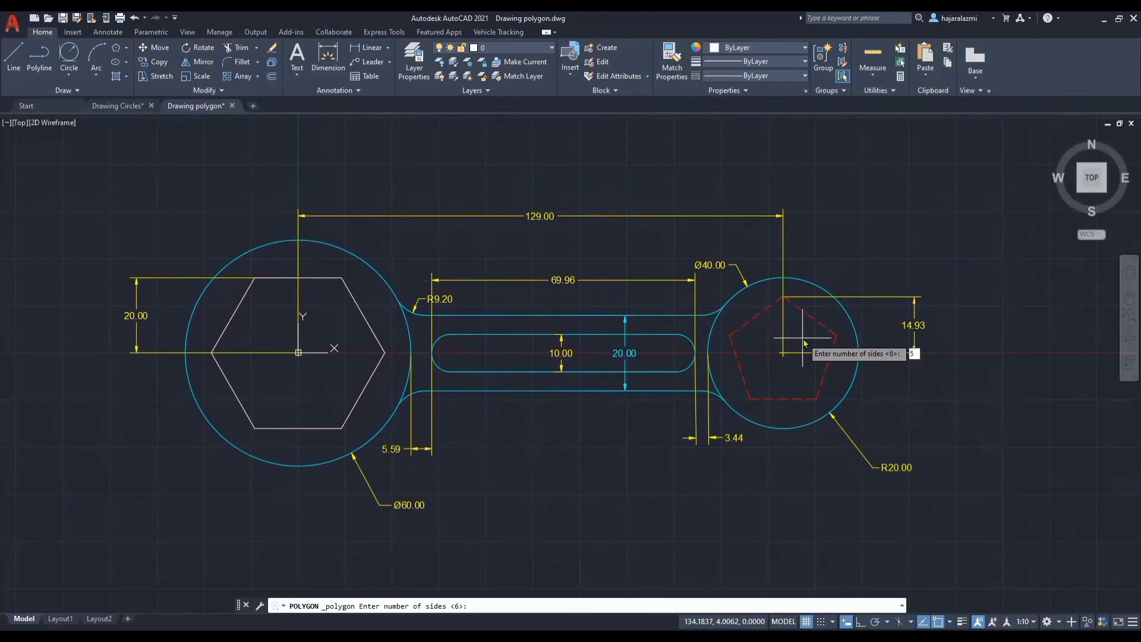
key(Return)
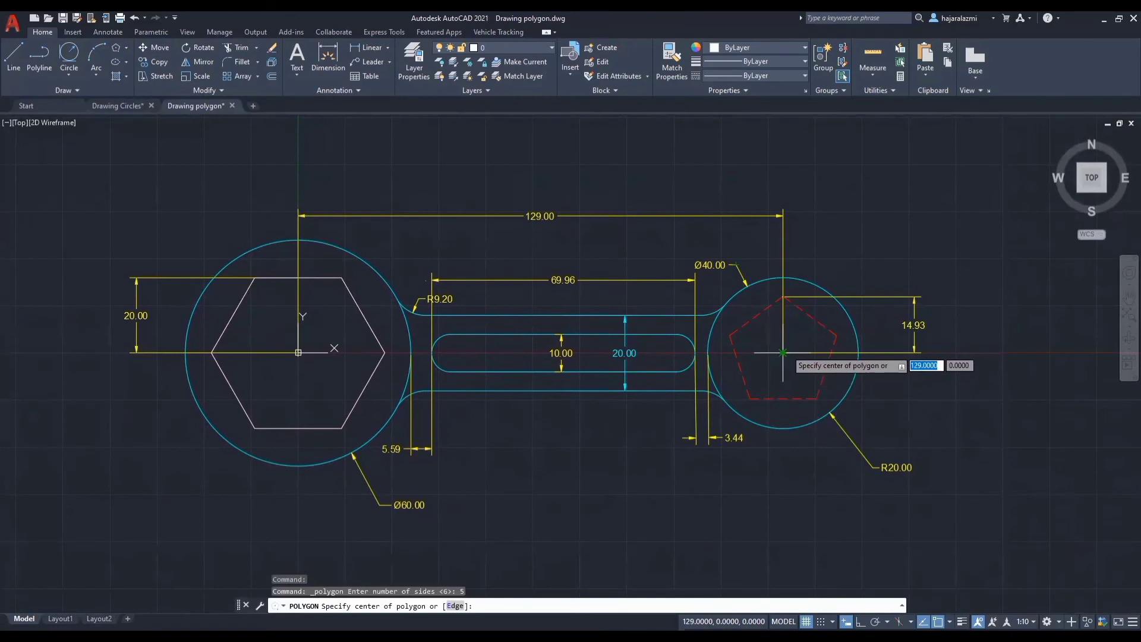
click(782, 352)
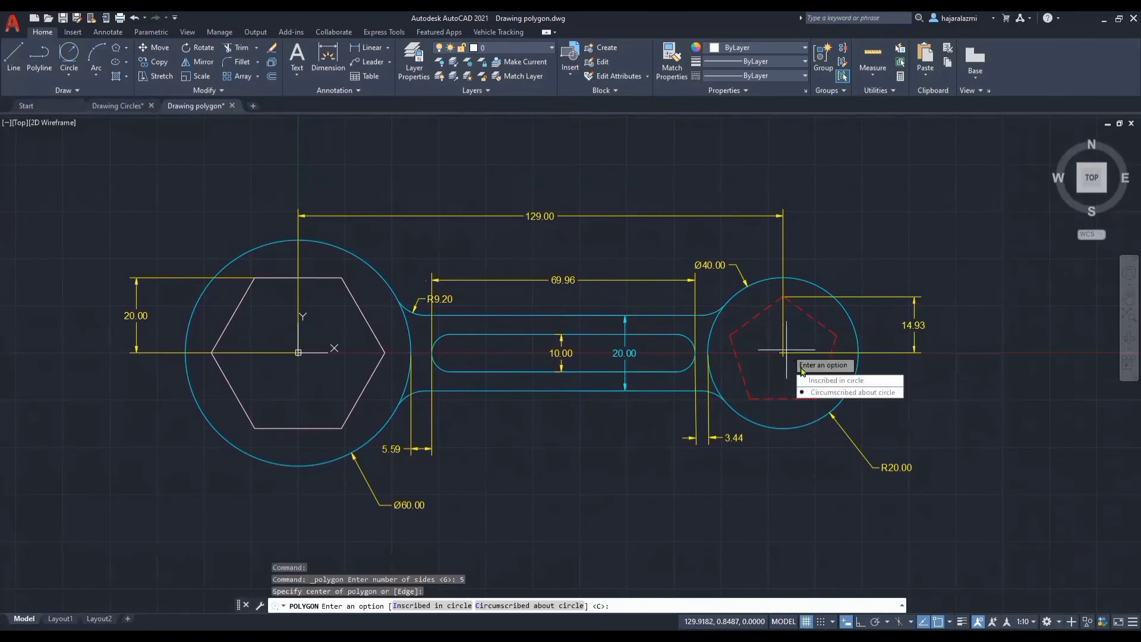
click(869, 381)
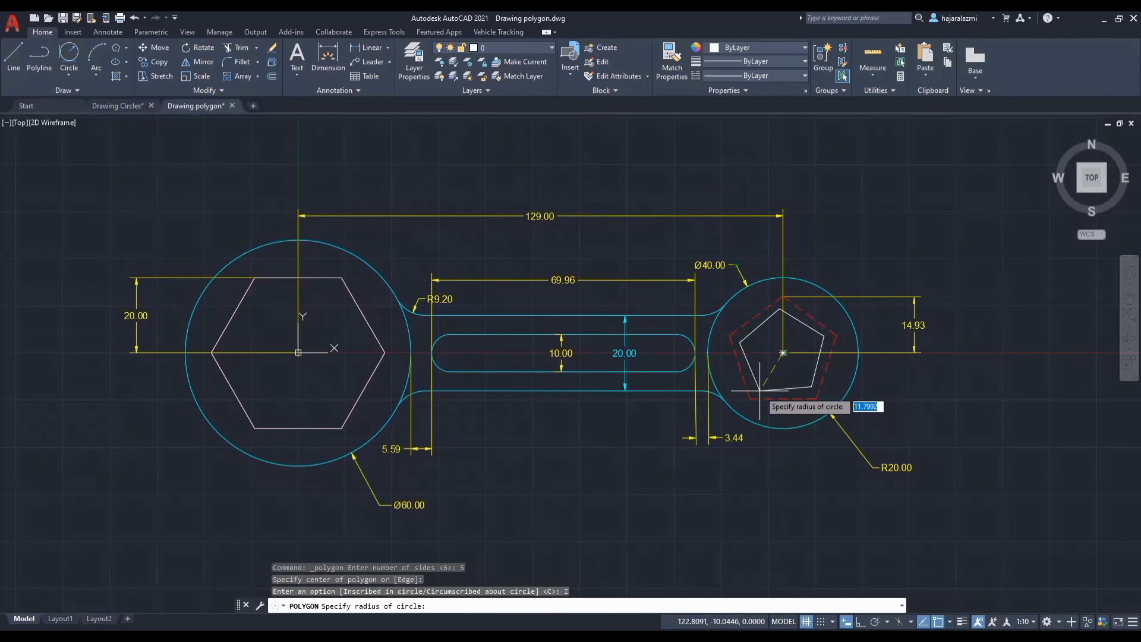
text(14.93)
key(Return)
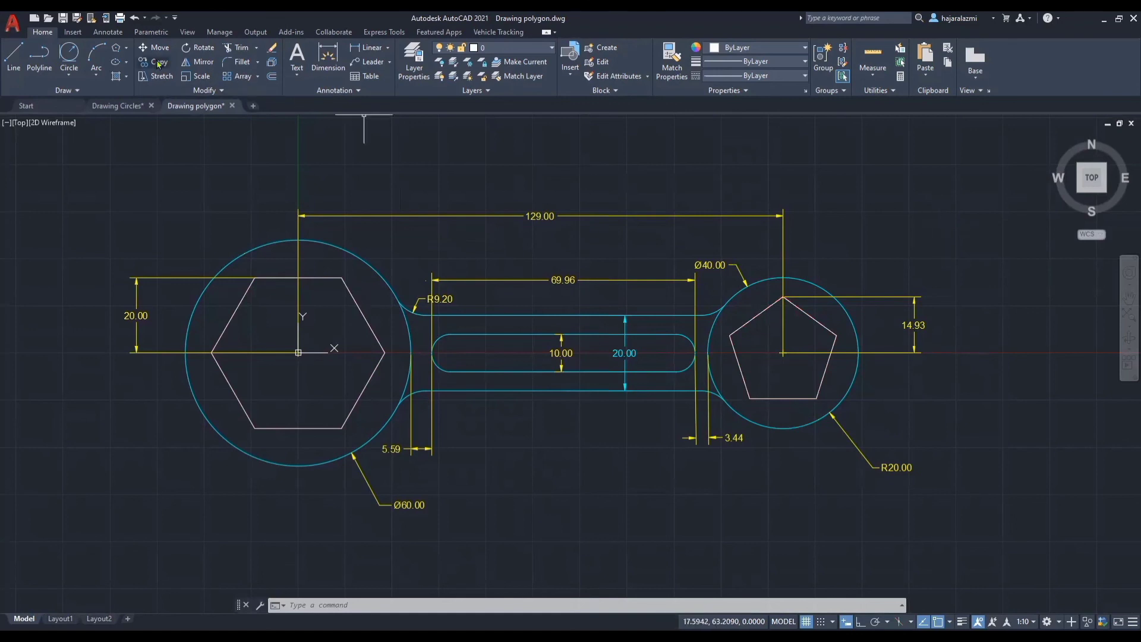
Save the drawing under the new name Drawing polygons in the circles, arcs, and polygon folder
click(13, 24)
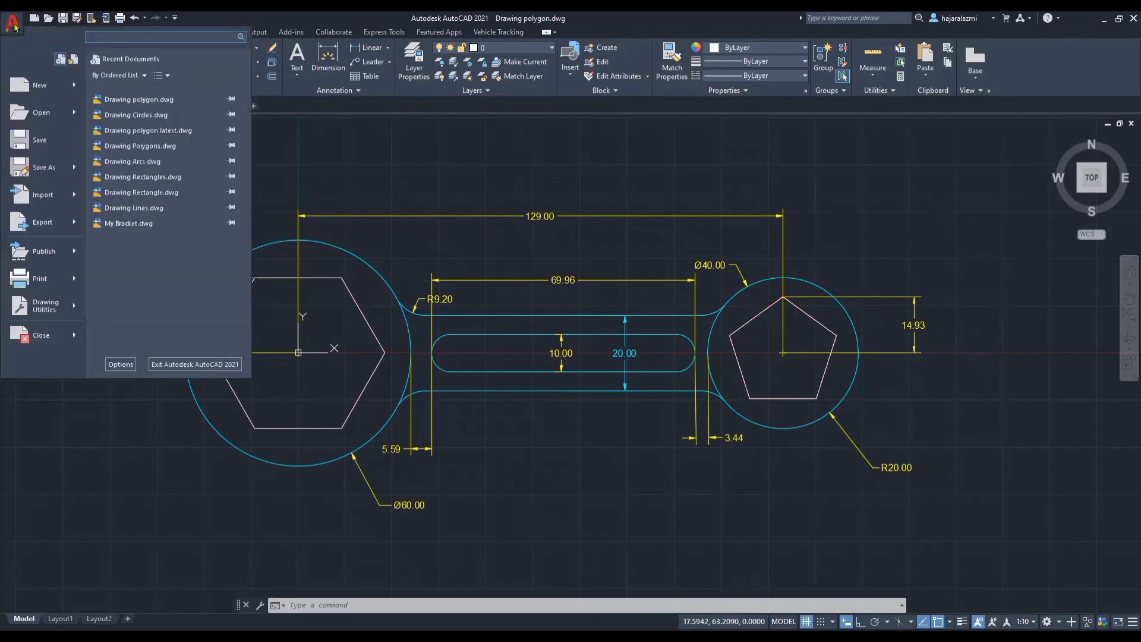
click(43, 167)
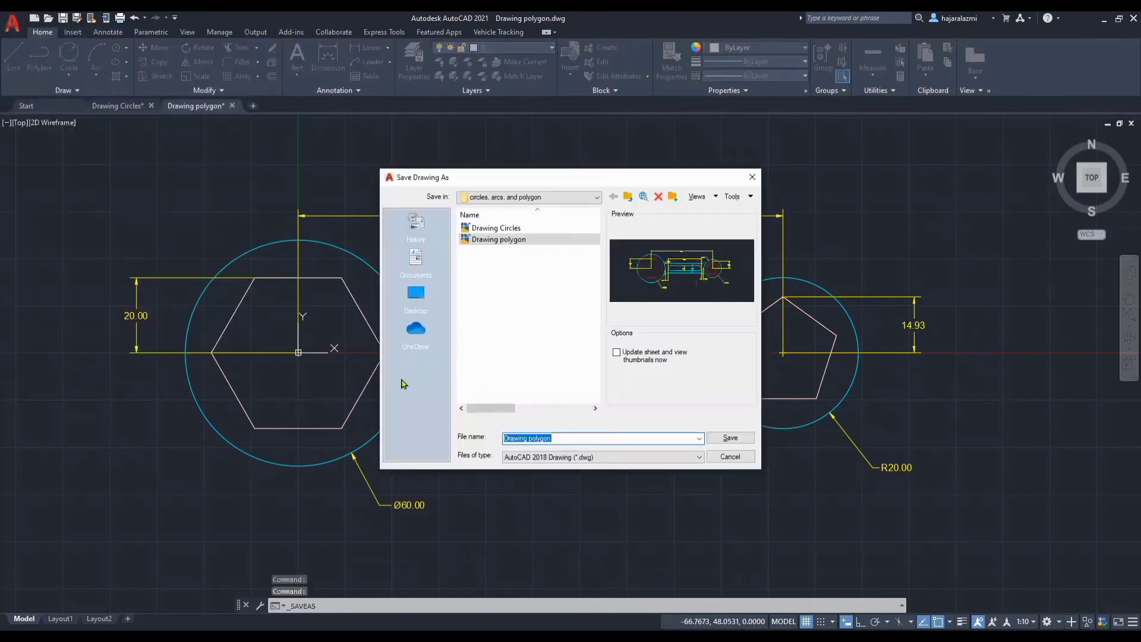
click(601, 440)
text(s)
click(727, 438)
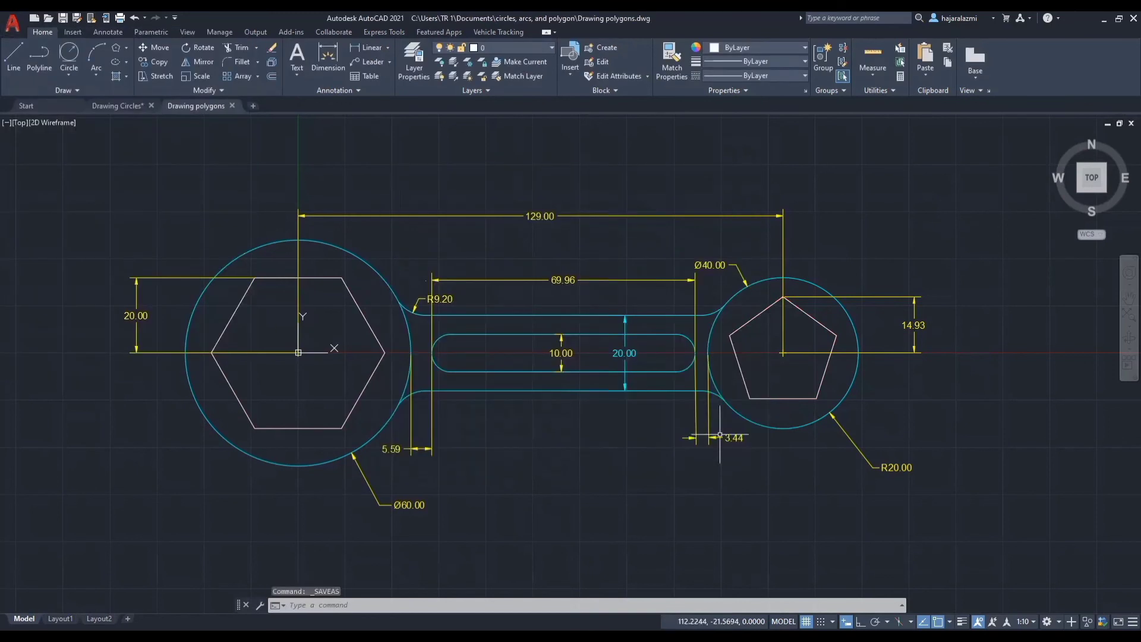